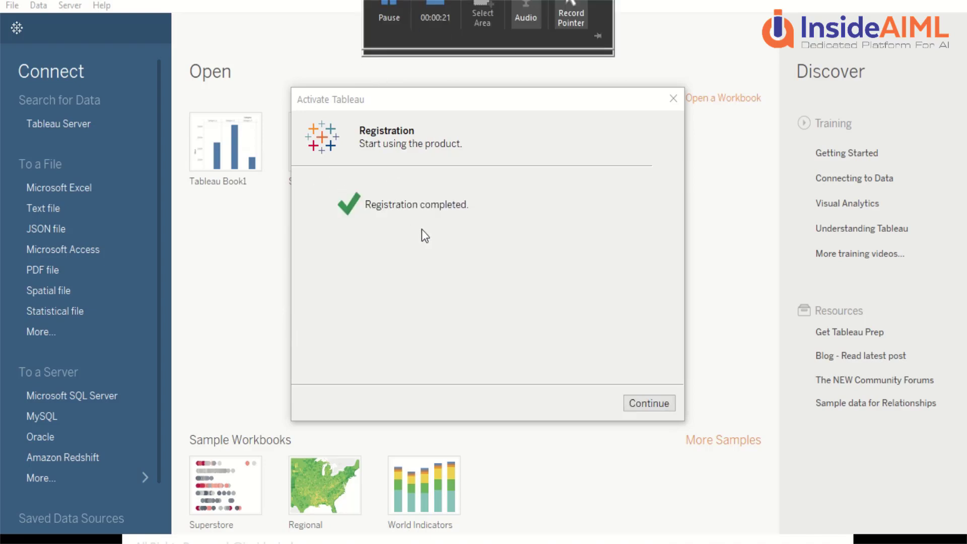
Step: Dismiss the Activate Tableau registration confirmation and browse the start page's recent workbooks
{"action": "left_click", "coordinate": [639, 403]}
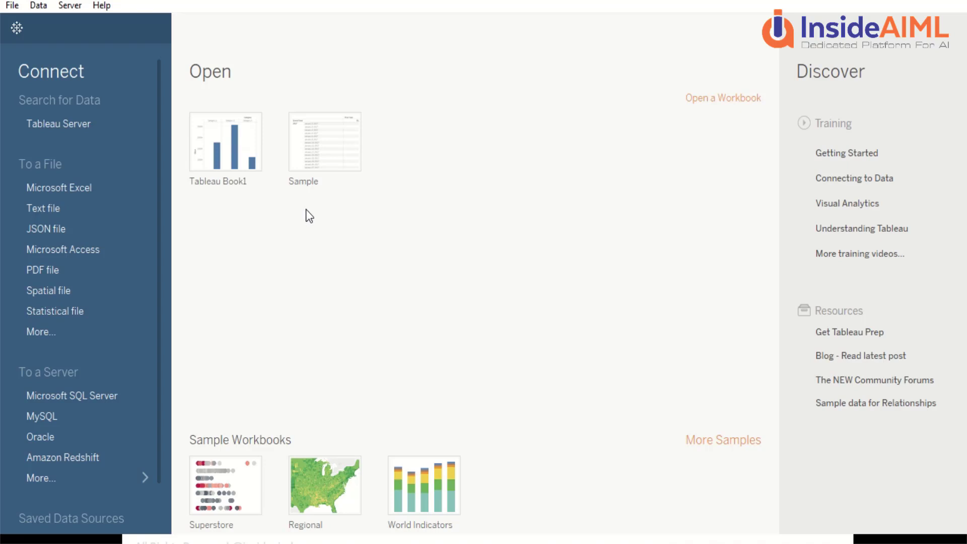
{"action": "scroll", "coordinate": [120, 321], "scroll_direction": "down", "scroll_amount": 3}
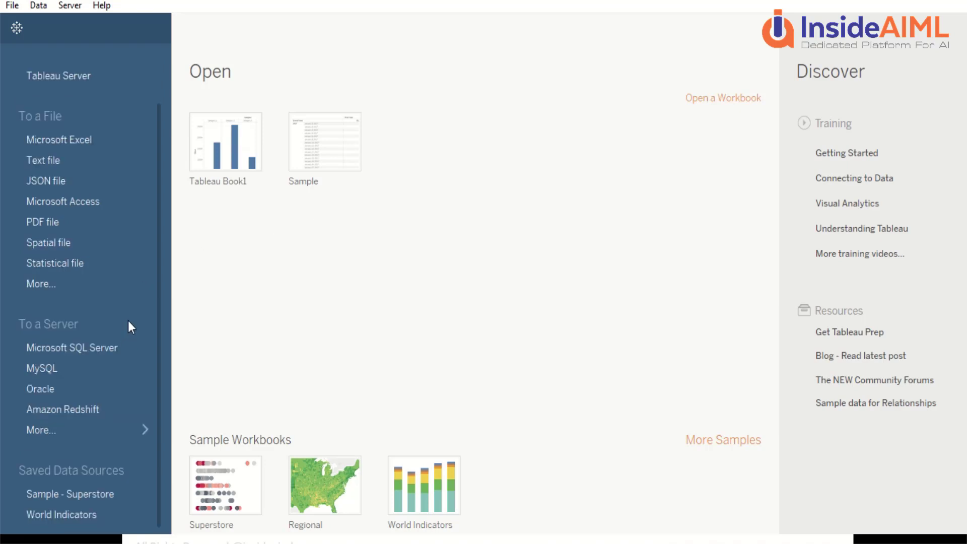
Step: Scroll back to the top of Tableau Desktop's start page
{"action": "scroll", "coordinate": [128, 321], "scroll_direction": "up", "scroll_amount": 3}
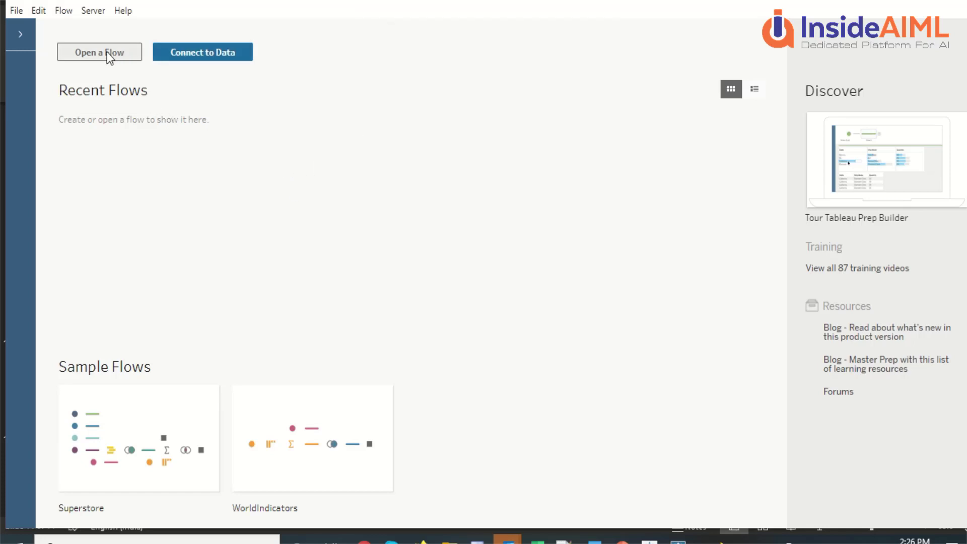
{"action": "left_click", "coordinate": [15, 12]}
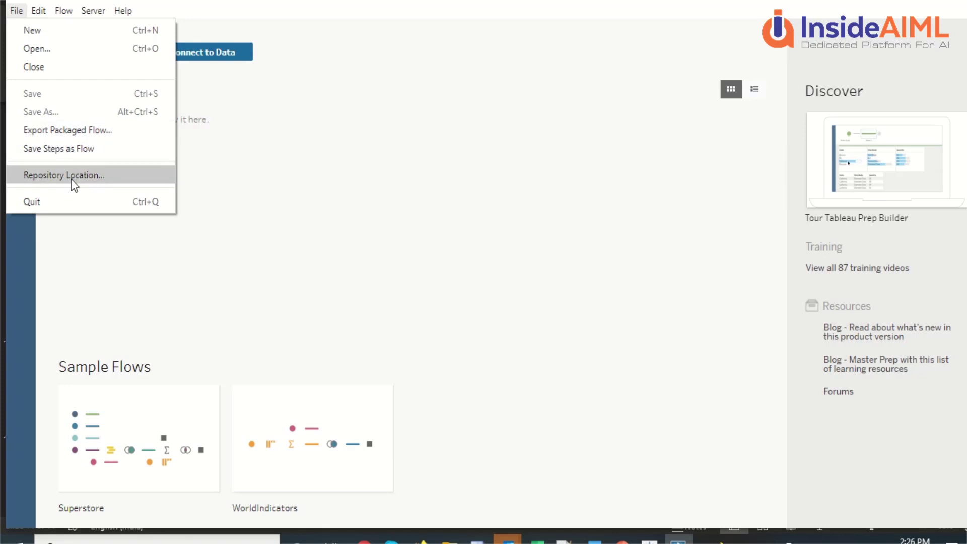
{"action": "left_click", "coordinate": [41, 9]}
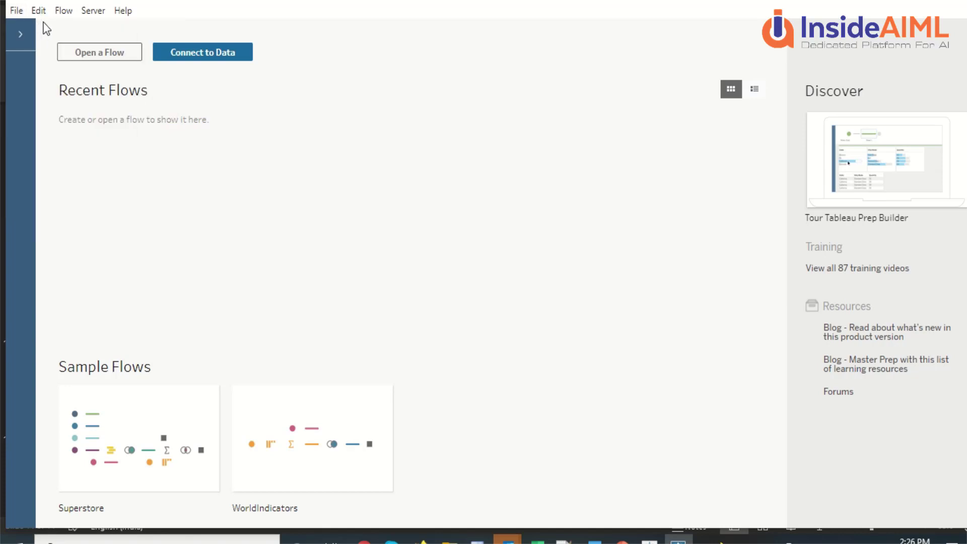
{"action": "left_click", "coordinate": [39, 10]}
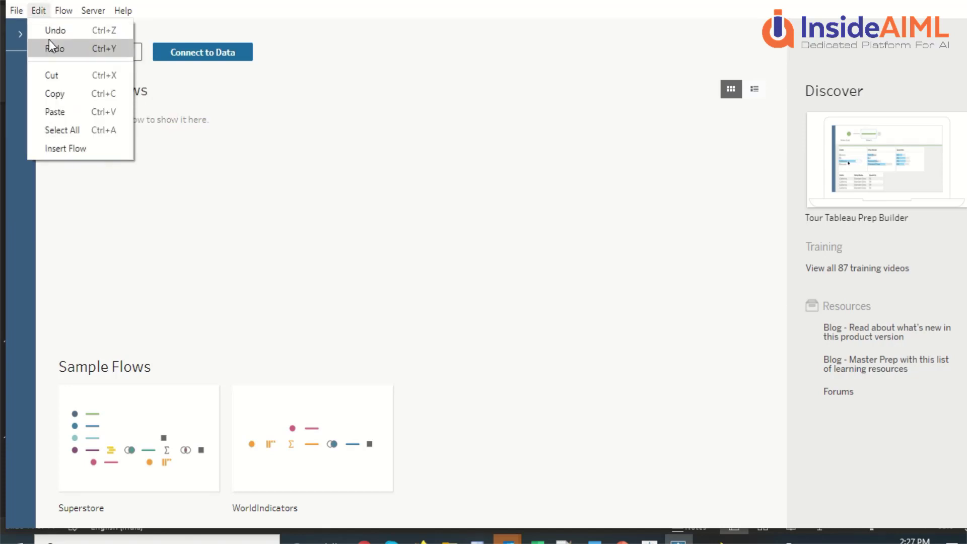
{"action": "left_click", "coordinate": [66, 13]}
{"action": "left_click", "coordinate": [68, 14]}
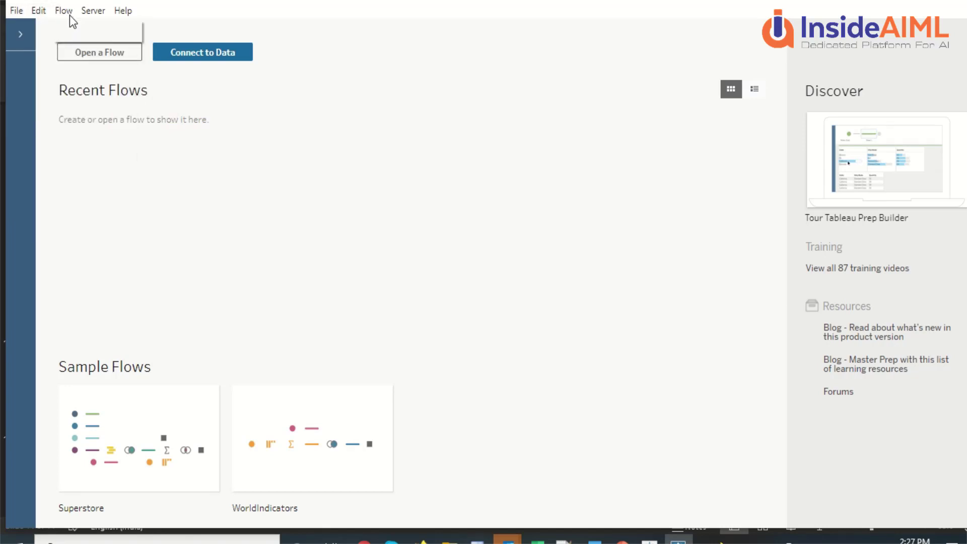
{"action": "mouse_move", "coordinate": [87, 16]}
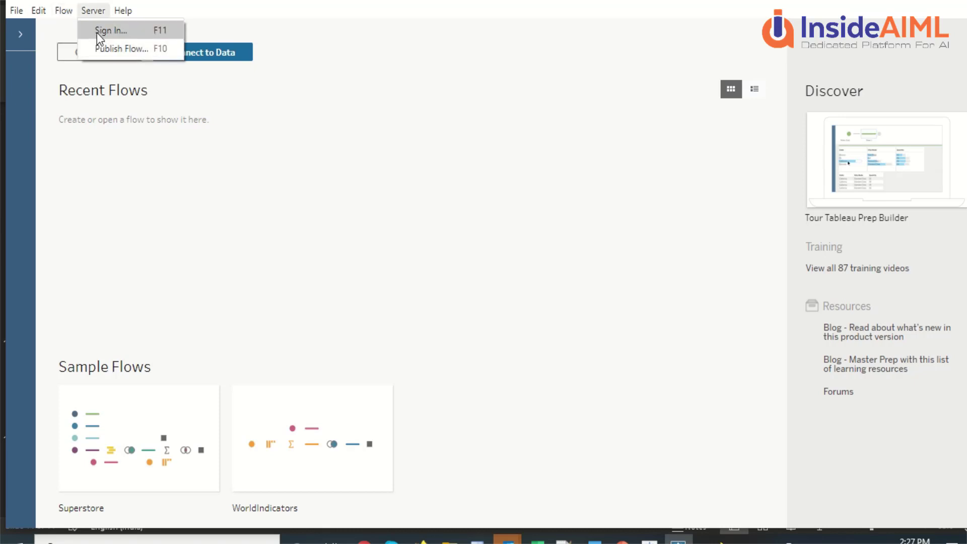
{"action": "left_click", "coordinate": [97, 32]}
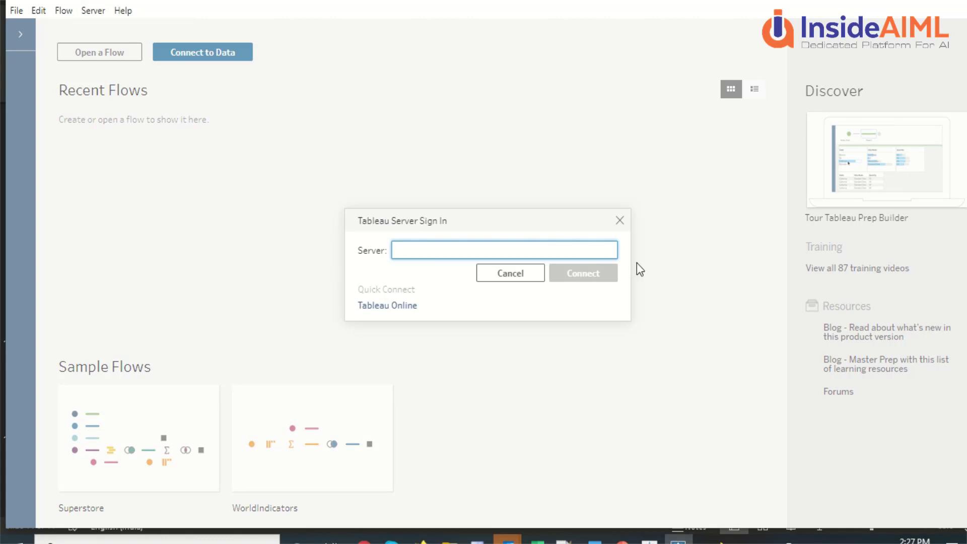
{"action": "left_click", "coordinate": [619, 221]}
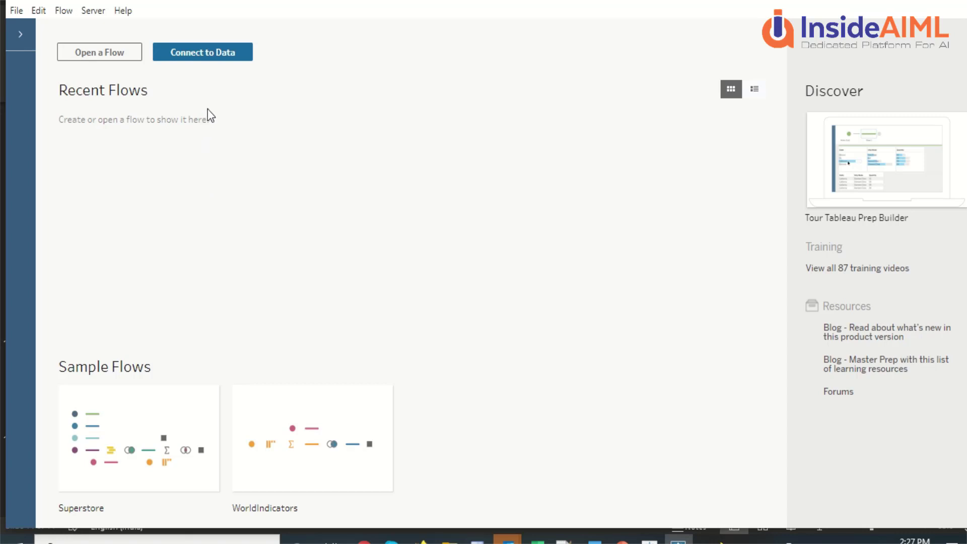
Step: Connect the new flow to the Excel file C:\InsideAIML\Data\Call Center Data.xlsx
{"action": "left_click", "coordinate": [203, 52]}
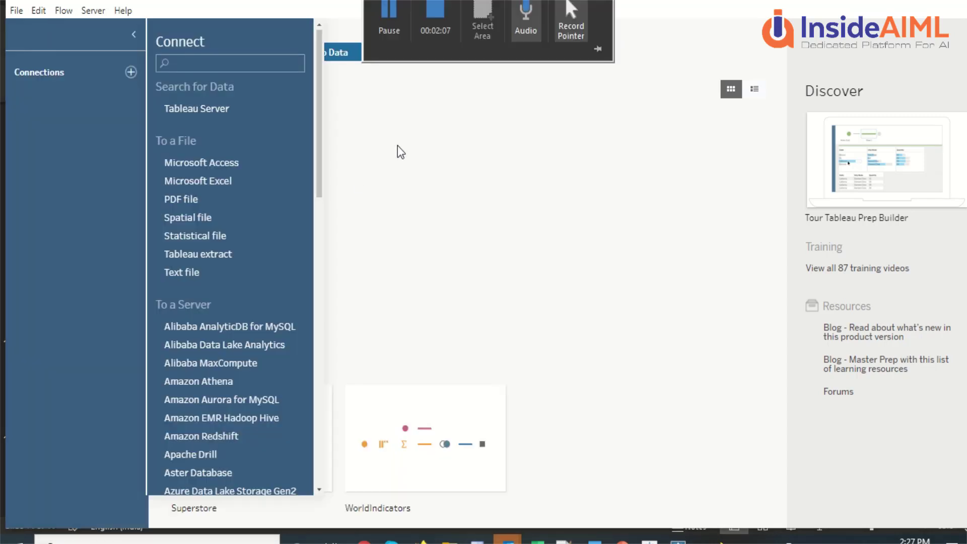
{"action": "left_click", "coordinate": [222, 183]}
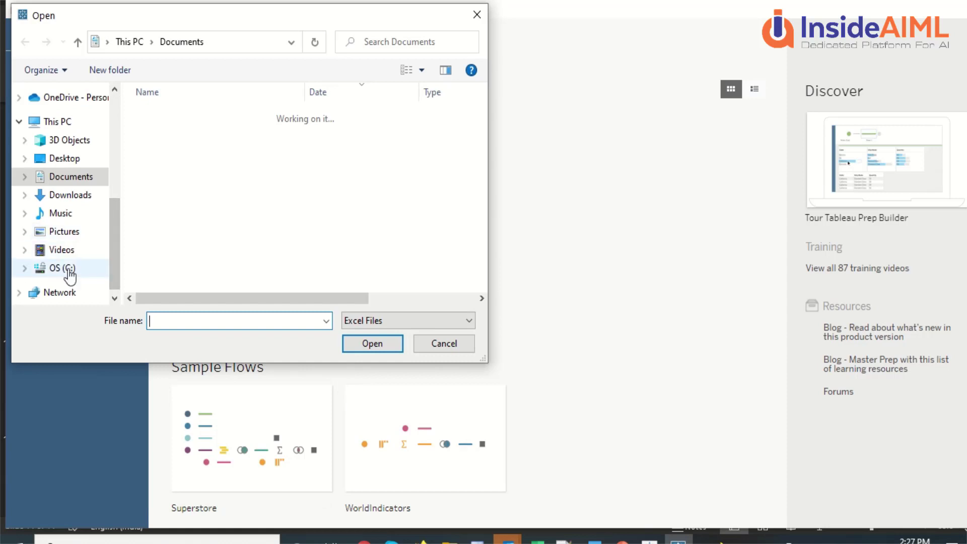
{"action": "left_click", "coordinate": [68, 271]}
{"action": "scroll", "coordinate": [174, 186], "scroll_direction": "down", "scroll_amount": 2}
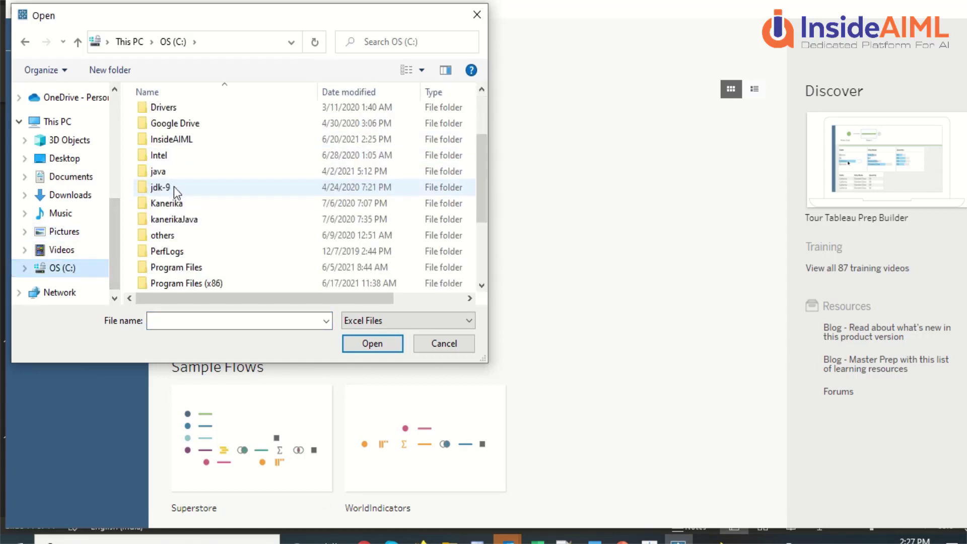
{"action": "double_click", "coordinate": [171, 139]}
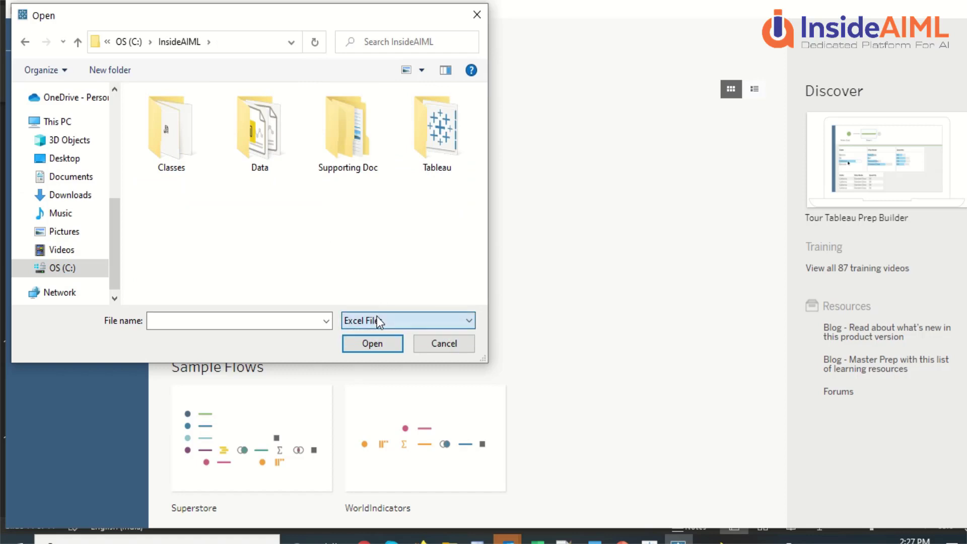
{"action": "double_click", "coordinate": [259, 132]}
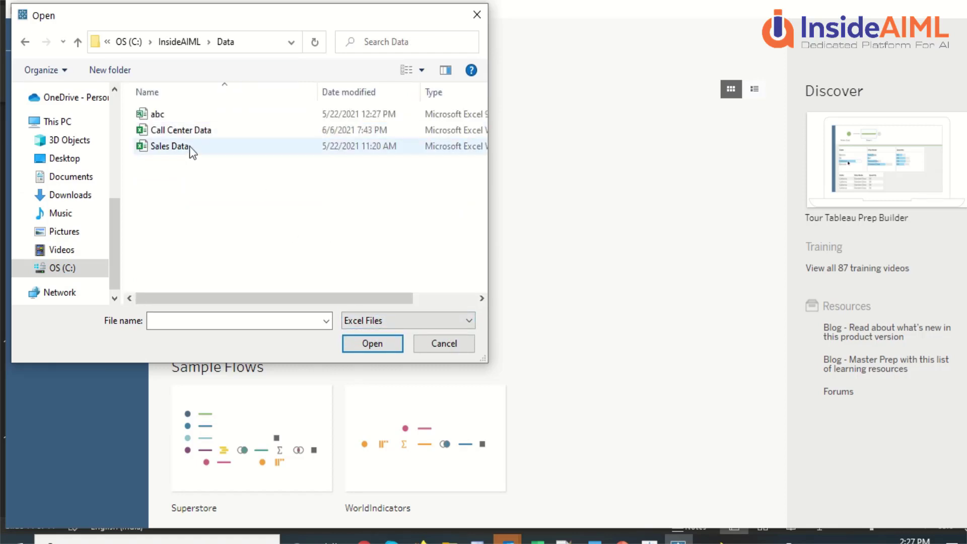
{"action": "left_click", "coordinate": [195, 135]}
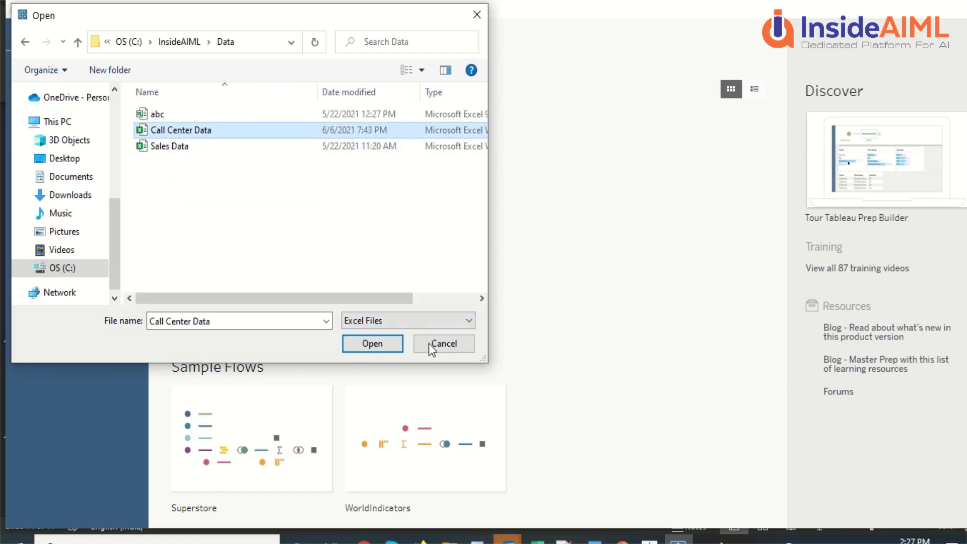
{"action": "left_click", "coordinate": [372, 344]}
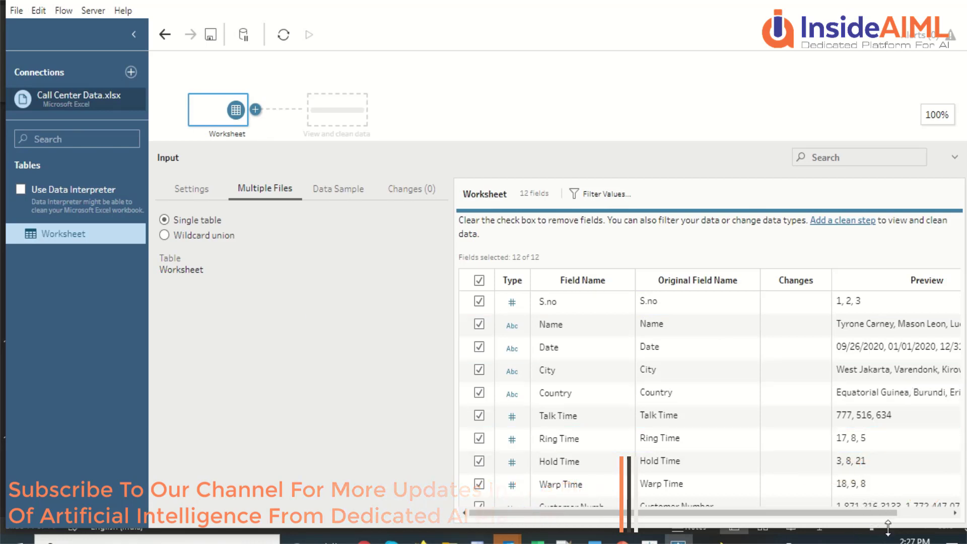
{"action": "scroll", "coordinate": [767, 511], "scroll_direction": "right", "scroll_amount": 3}
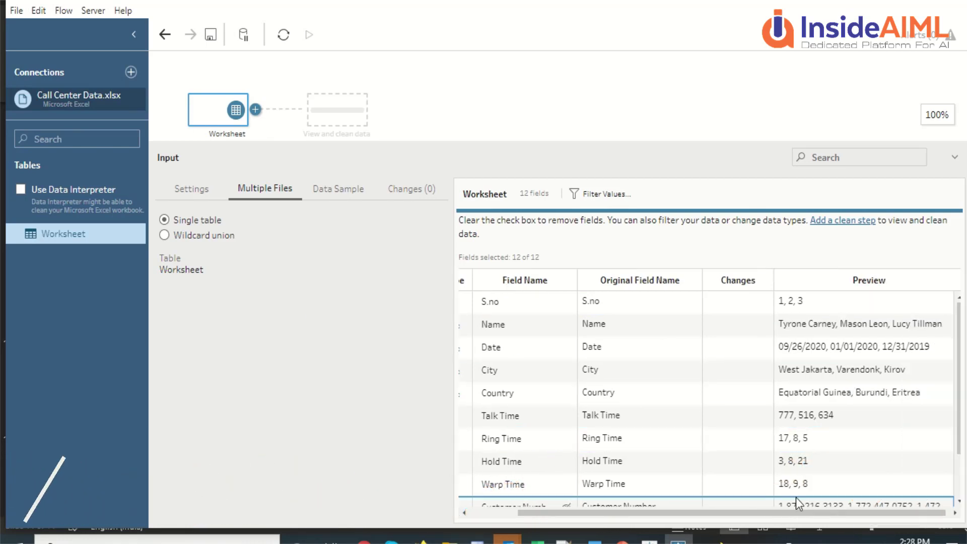
{"action": "scroll", "coordinate": [794, 513], "scroll_direction": "left", "scroll_amount": 3}
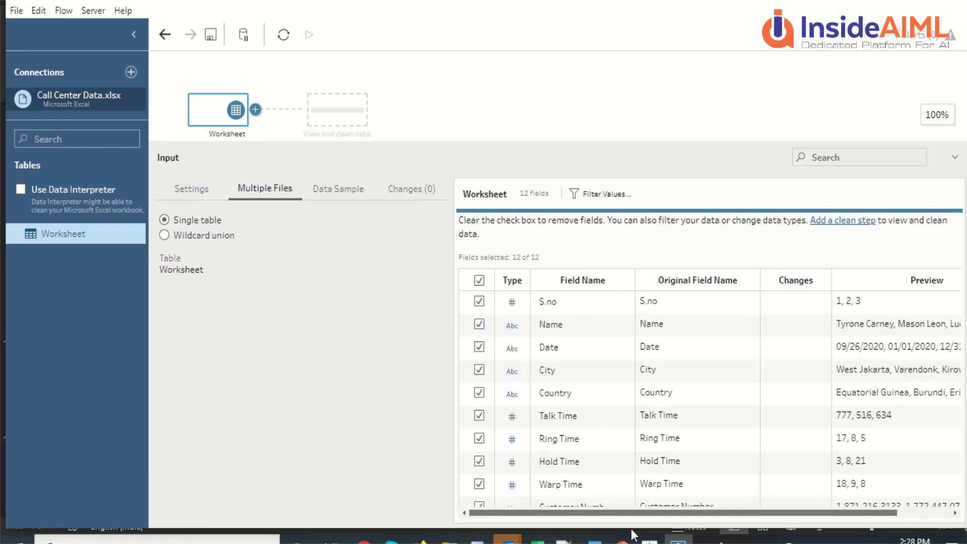
{"action": "scroll", "coordinate": [660, 353], "scroll_direction": "down", "scroll_amount": 2}
{"action": "scroll", "coordinate": [661, 353], "scroll_direction": "up", "scroll_amount": 2}
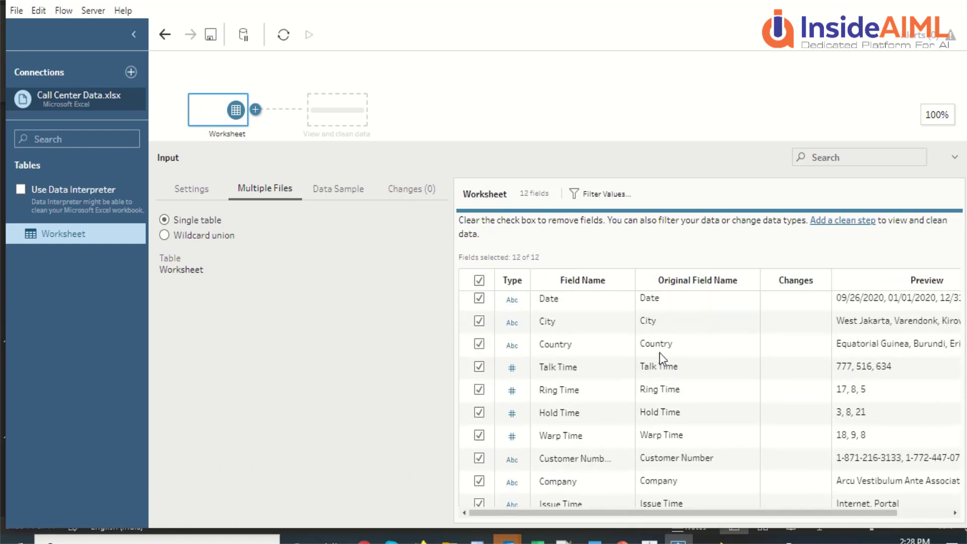
{"action": "scroll", "coordinate": [660, 353], "scroll_direction": "down", "scroll_amount": 2}
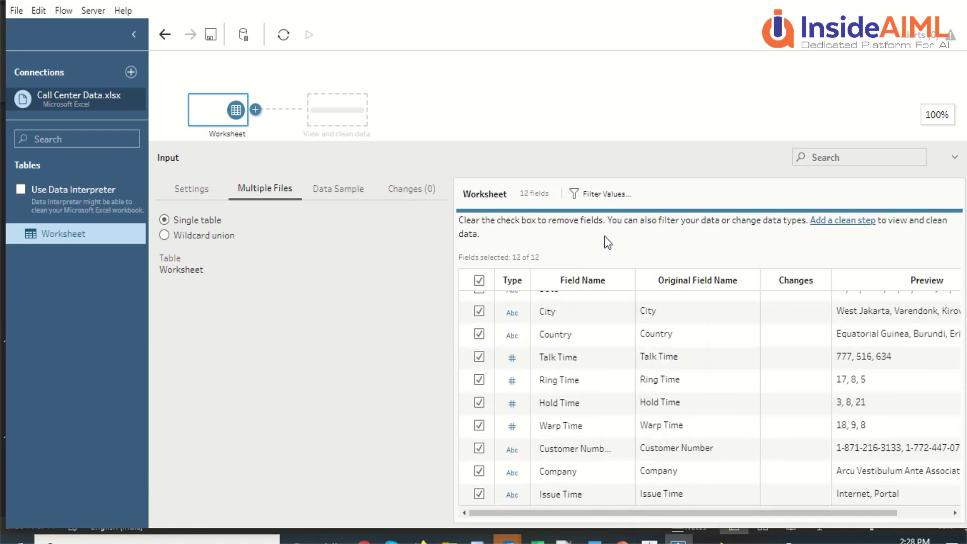
{"action": "left_click", "coordinate": [615, 201]}
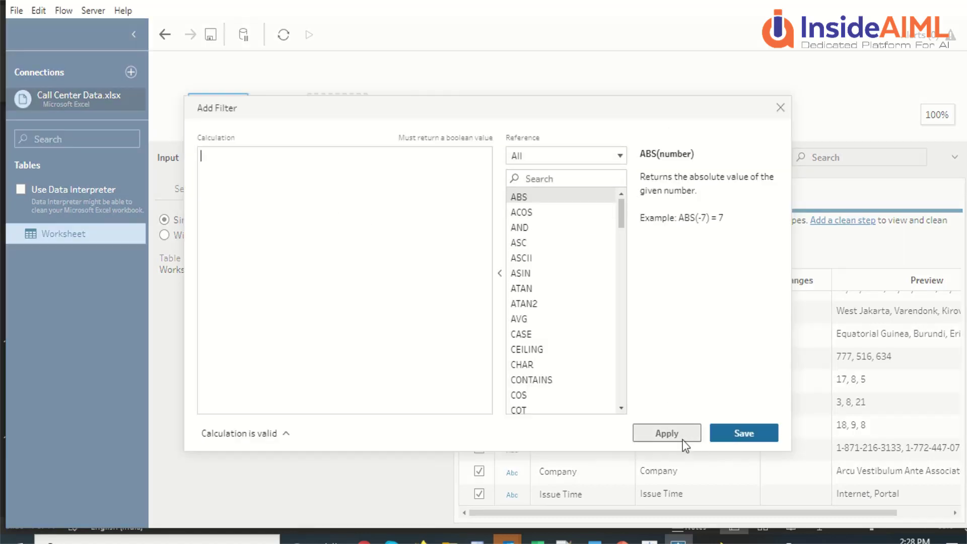
{"action": "left_click", "coordinate": [781, 107]}
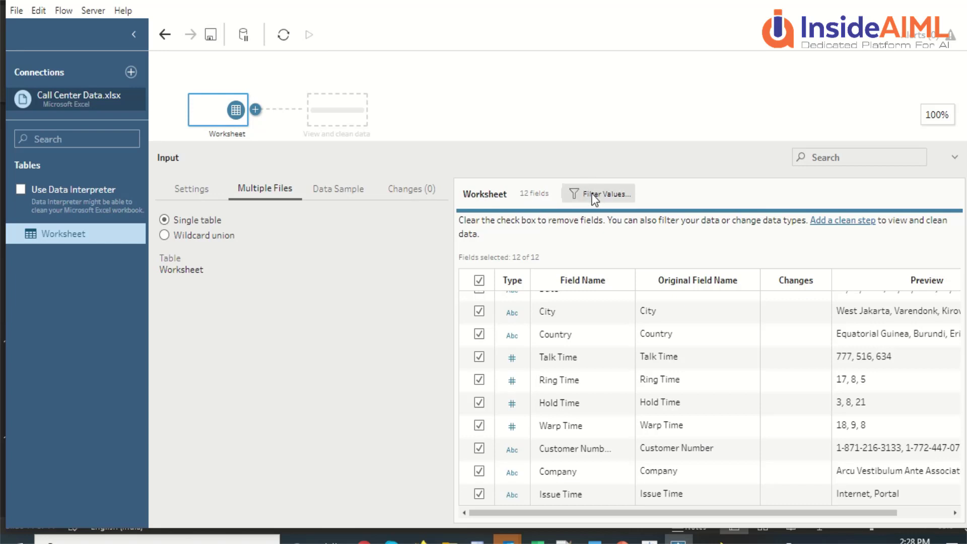
{"action": "left_click", "coordinate": [338, 189]}
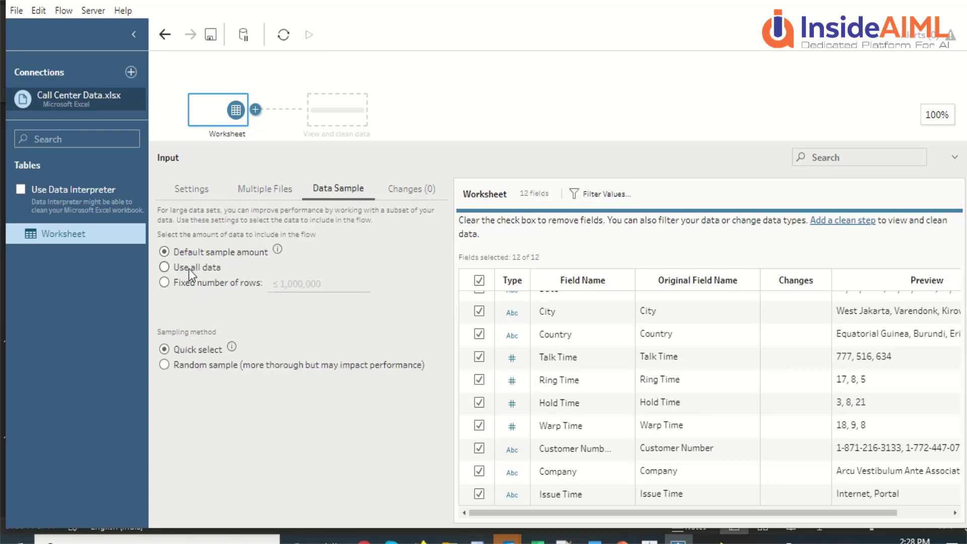
{"action": "left_click", "coordinate": [195, 194]}
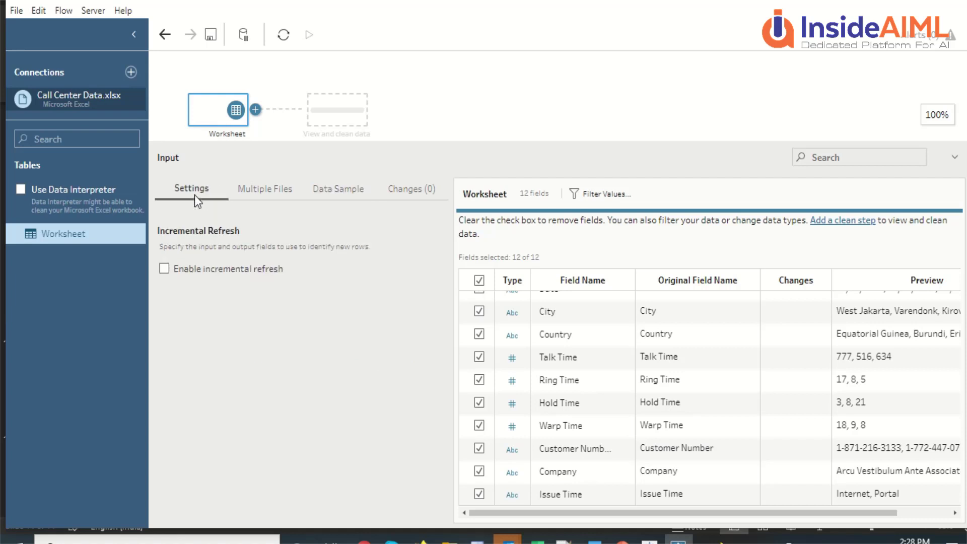
{"action": "left_click", "coordinate": [259, 189]}
{"action": "left_click", "coordinate": [329, 191]}
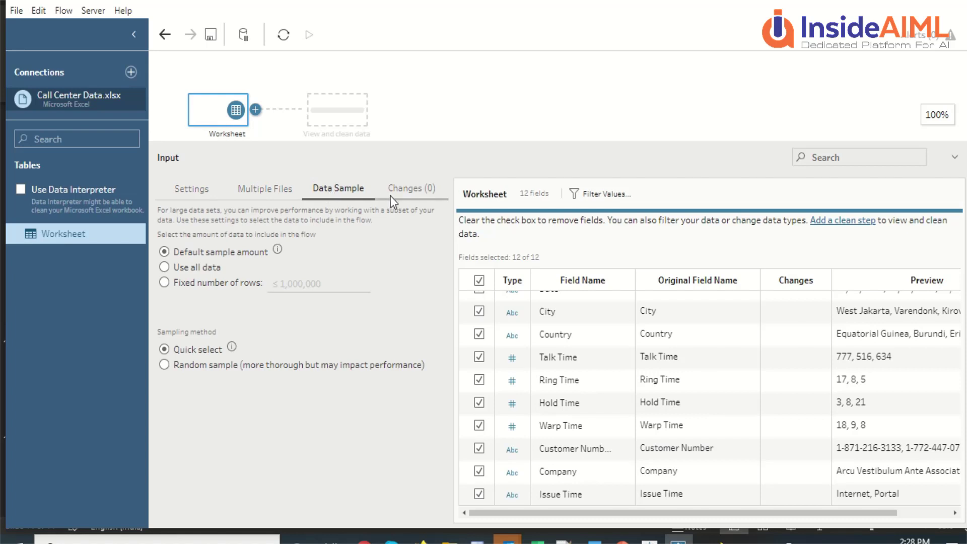
{"action": "left_click", "coordinate": [400, 193]}
{"action": "left_click", "coordinate": [347, 190]}
{"action": "left_click", "coordinate": [268, 188]}
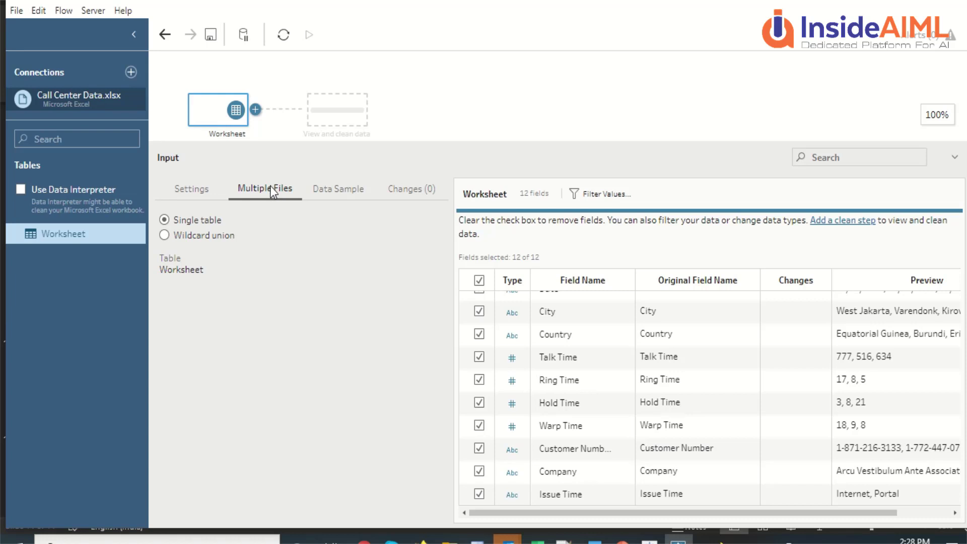
Step: In Tableau Desktop, connect to the Excel file C:\InsideAIML\Data\Call Center Data.xlsx
{"action": "left_click", "coordinate": [650, 541]}
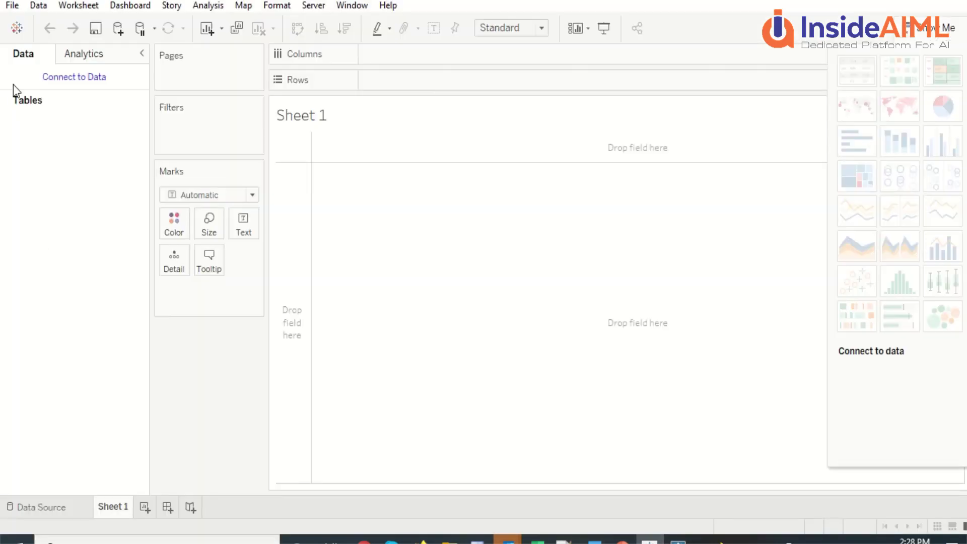
{"action": "left_click", "coordinate": [35, 503]}
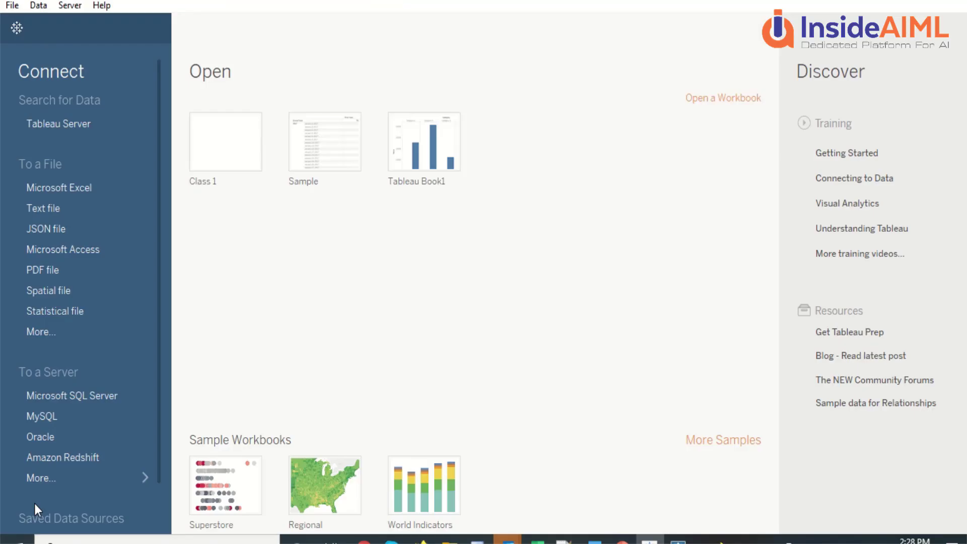
{"action": "left_click", "coordinate": [65, 192]}
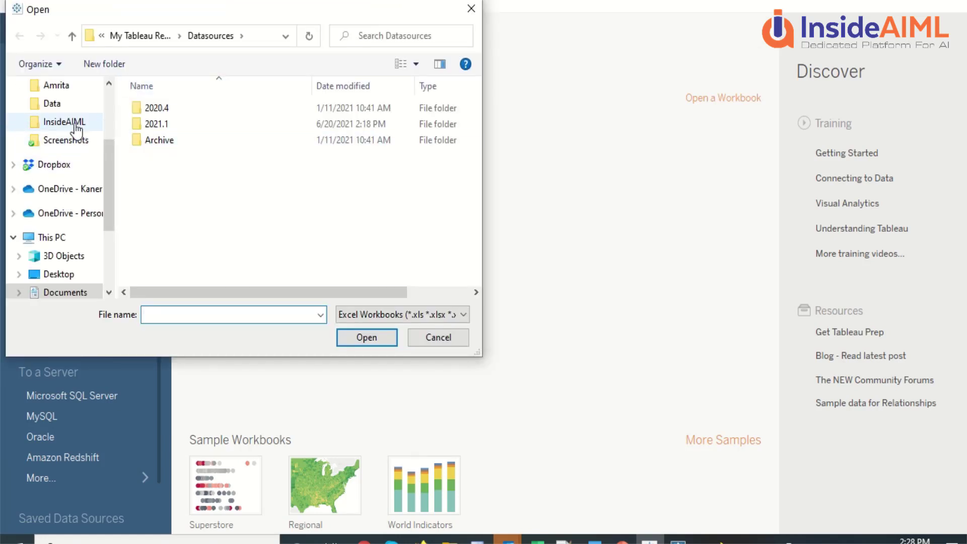
{"action": "left_click", "coordinate": [60, 122]}
{"action": "double_click", "coordinate": [252, 122]}
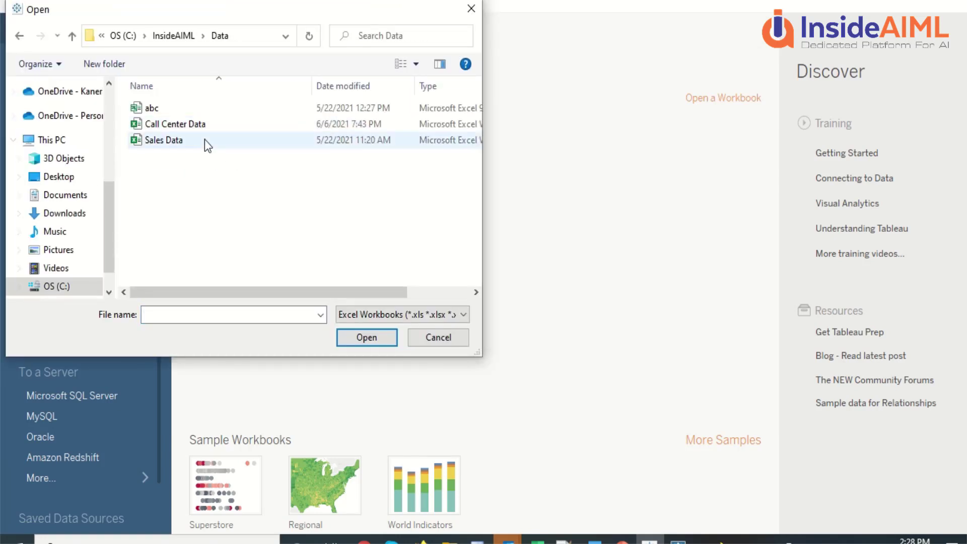
{"action": "left_click", "coordinate": [202, 124]}
{"action": "left_click", "coordinate": [362, 339]}
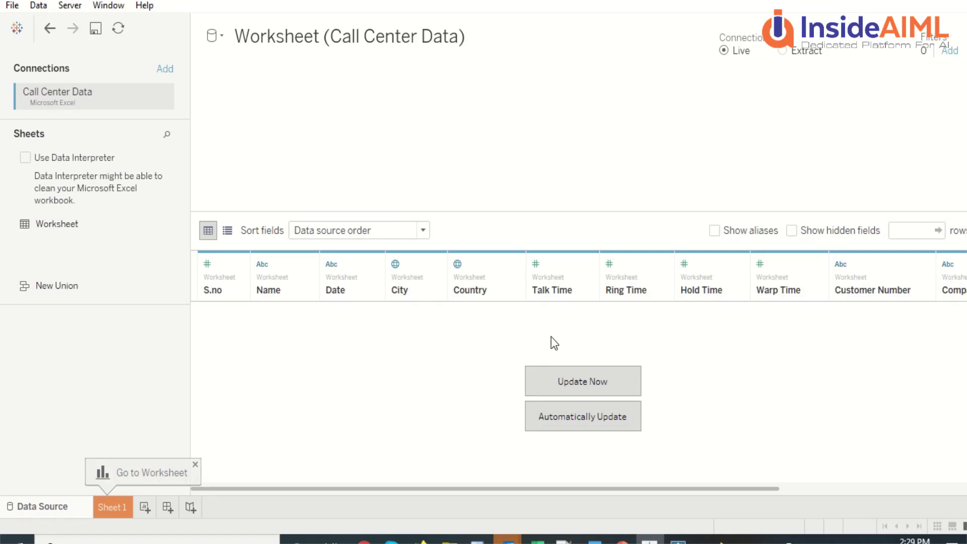
Step: Load the Call Center Data worksheet rows into the data grid with Update Now
{"action": "left_click", "coordinate": [573, 382]}
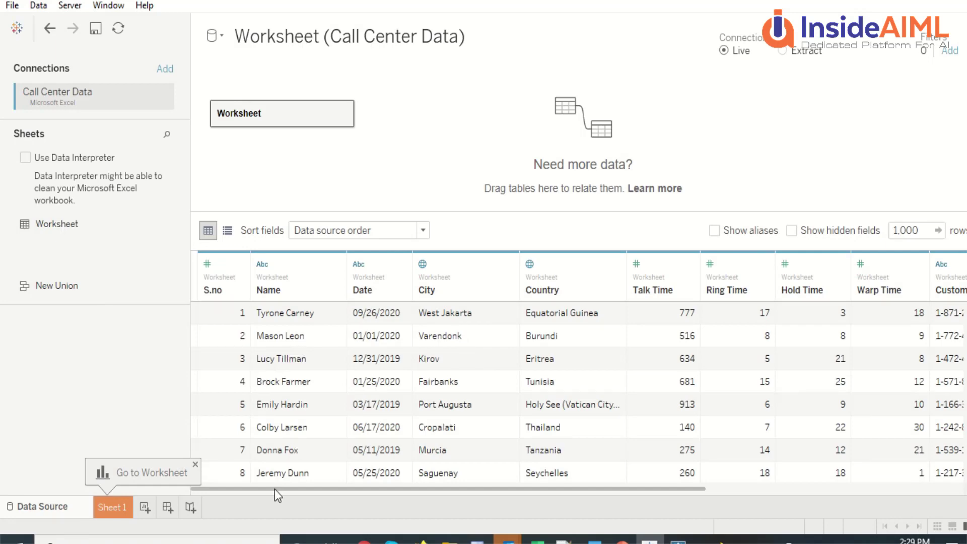
{"action": "left_click_drag", "start_coordinate": [275, 489], "coordinate": [670, 476]}
{"action": "left_click_drag", "start_coordinate": [779, 490], "coordinate": [236, 489]}
Step: Scroll the preview down to about row 977, then bring the Data folder window forward
{"action": "scroll", "coordinate": [848, 319], "scroll_direction": "down", "scroll_amount": 20}
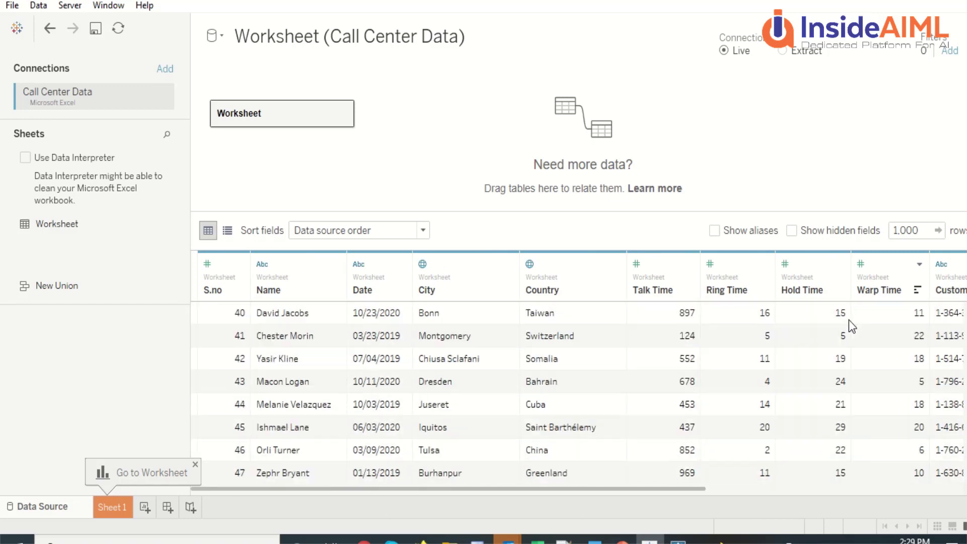
{"action": "scroll", "coordinate": [848, 319], "scroll_direction": "down", "scroll_amount": 20}
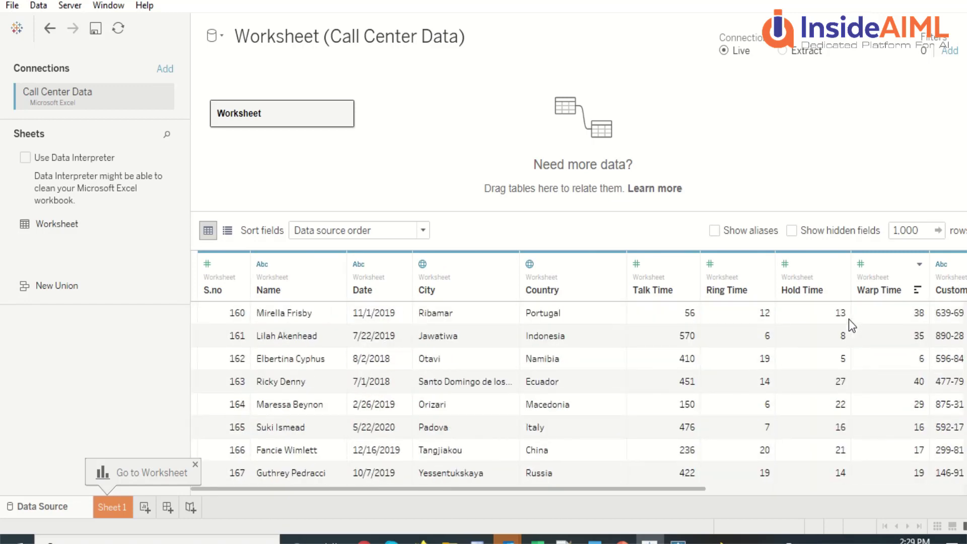
{"action": "scroll", "coordinate": [849, 319], "scroll_direction": "down", "scroll_amount": 20}
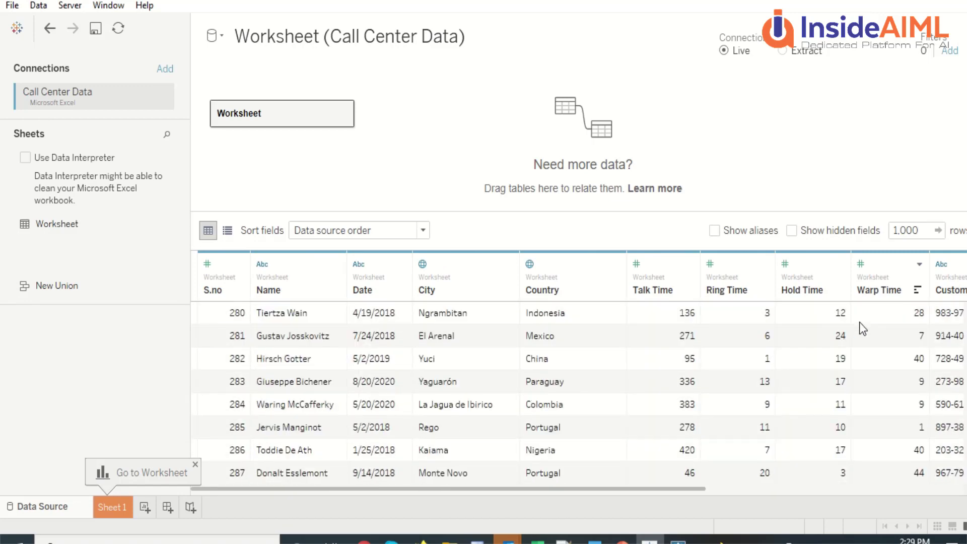
{"action": "scroll", "coordinate": [819, 381], "scroll_direction": "down", "scroll_amount": 20}
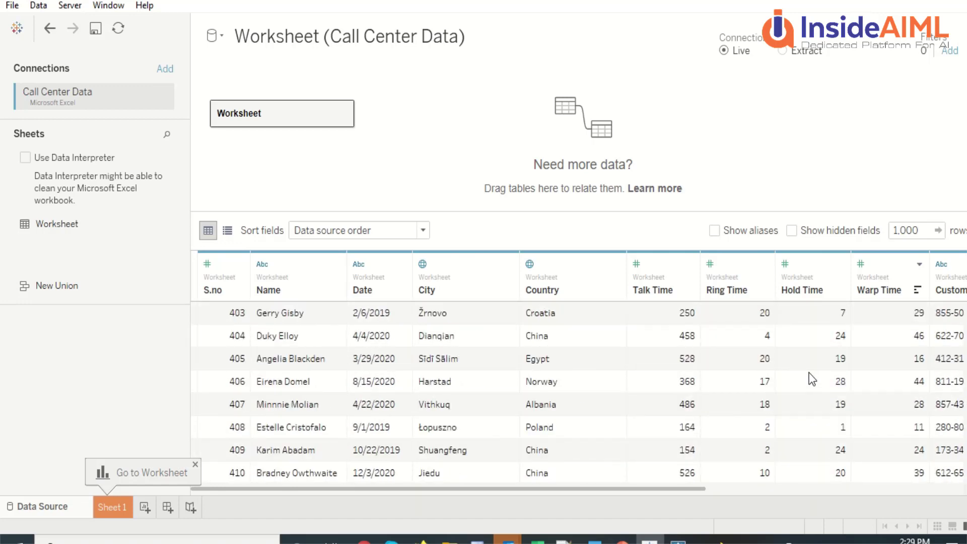
{"action": "scroll", "coordinate": [812, 379], "scroll_direction": "down", "scroll_amount": 20}
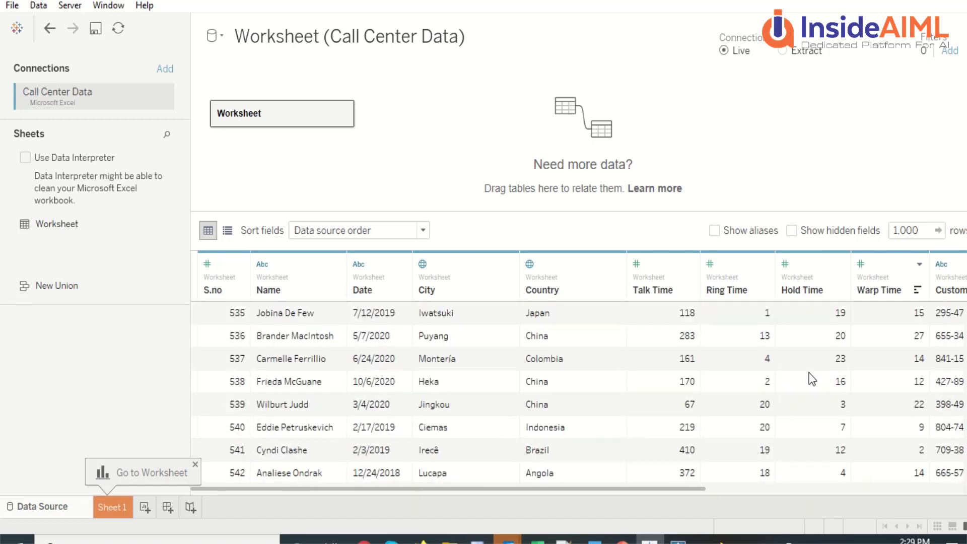
{"action": "scroll", "coordinate": [813, 378], "scroll_direction": "down", "scroll_amount": 20}
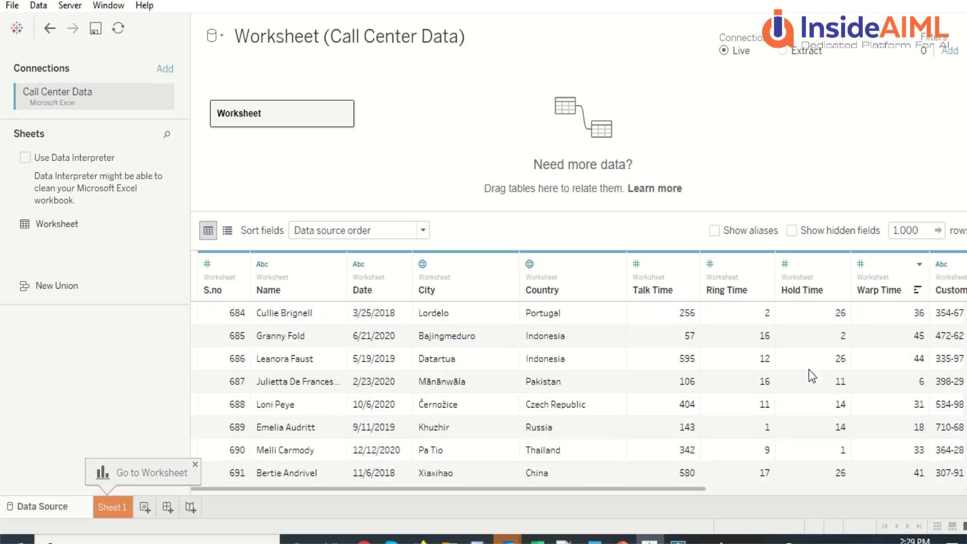
{"action": "scroll", "coordinate": [810, 370], "scroll_direction": "down", "scroll_amount": 20}
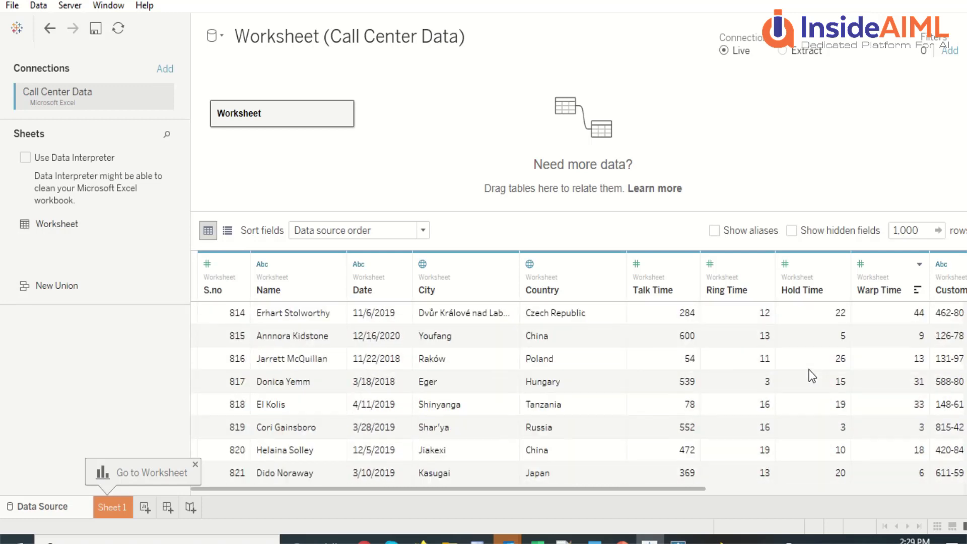
{"action": "scroll", "coordinate": [805, 365], "scroll_direction": "down", "scroll_amount": 20}
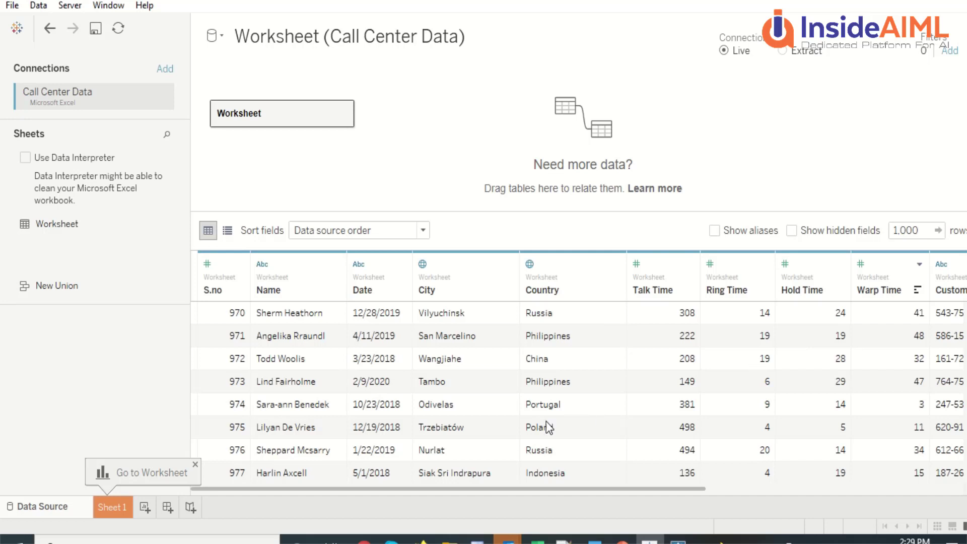
{"action": "mouse_move", "coordinate": [448, 540]}
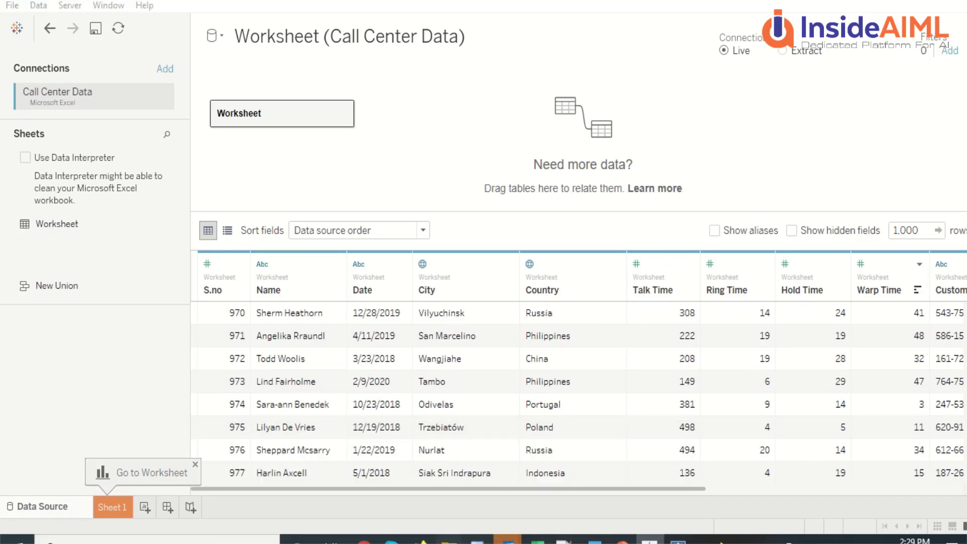
{"action": "left_click", "coordinate": [288, 474]}
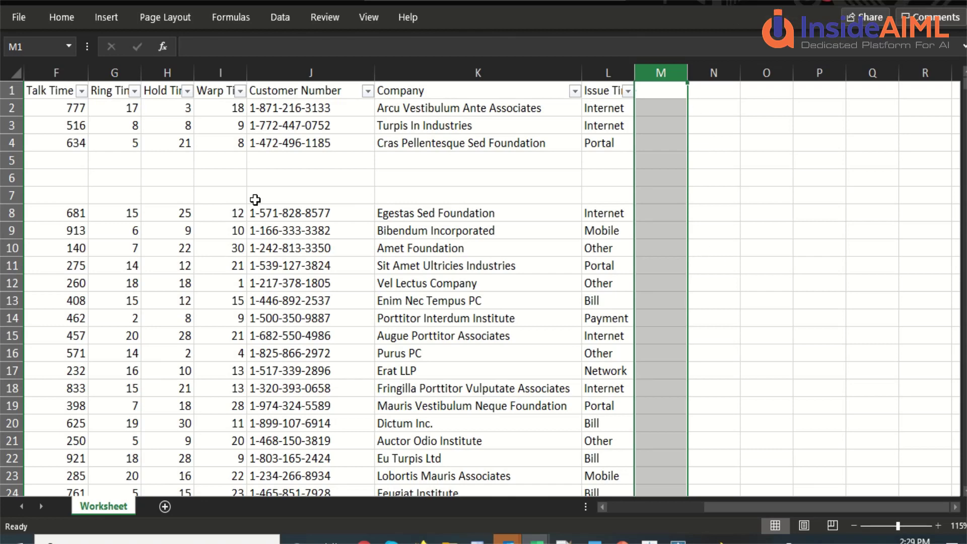
Step: Find the Excel sheet's last filled row (1153) with Ctrl+End, then return to Tableau Desktop
{"action": "left_click", "coordinate": [82, 167]}
{"action": "scroll", "coordinate": [108, 189], "scroll_direction": "down", "scroll_amount": 7}
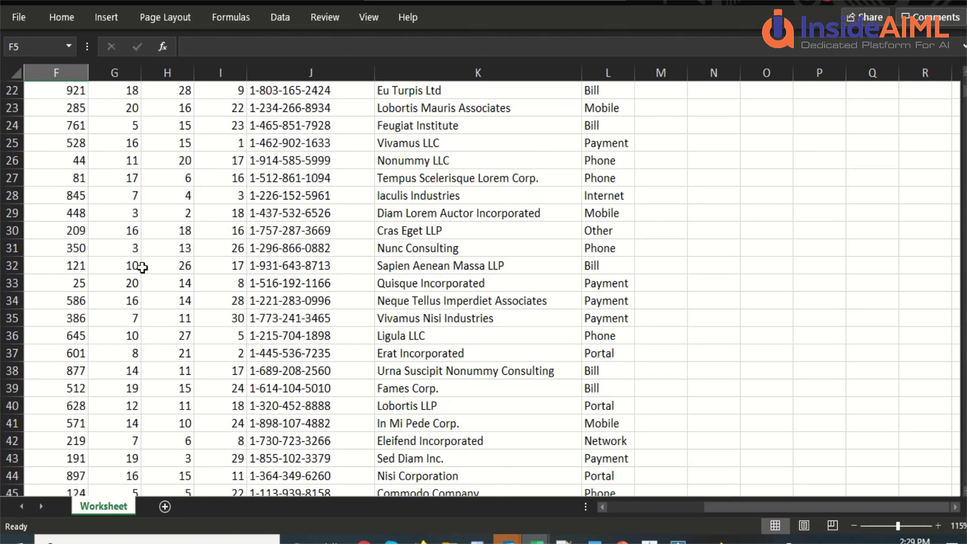
{"action": "scroll", "coordinate": [142, 268], "scroll_direction": "down", "scroll_amount": 20}
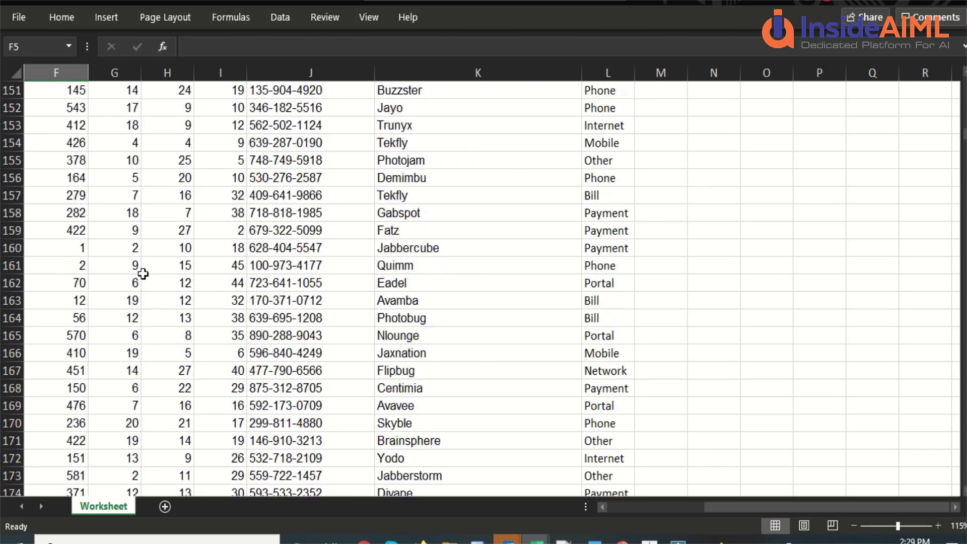
{"action": "scroll", "coordinate": [143, 273], "scroll_direction": "down", "scroll_amount": 17}
{"action": "left_click", "coordinate": [146, 272]}
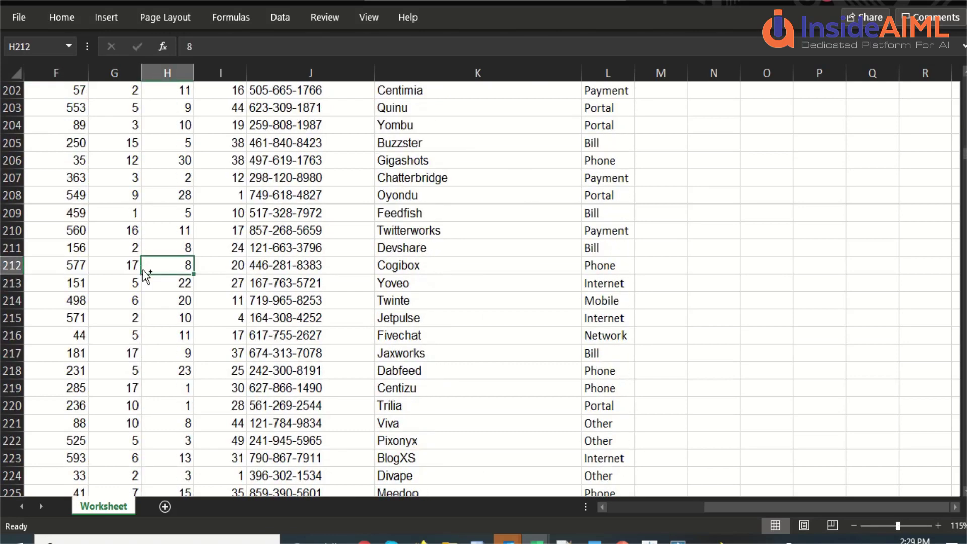
{"action": "key", "text": "ctrl+End"}
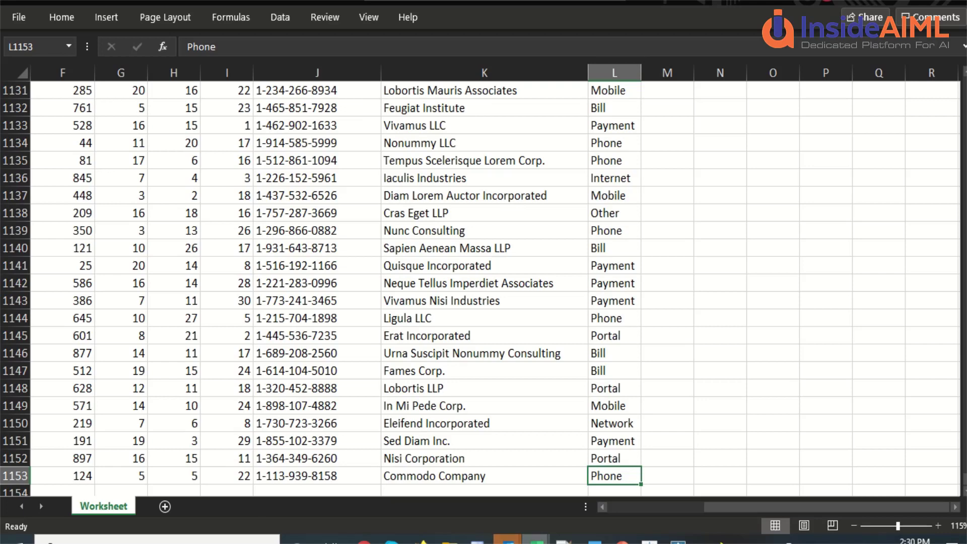
{"action": "left_click", "coordinate": [650, 540]}
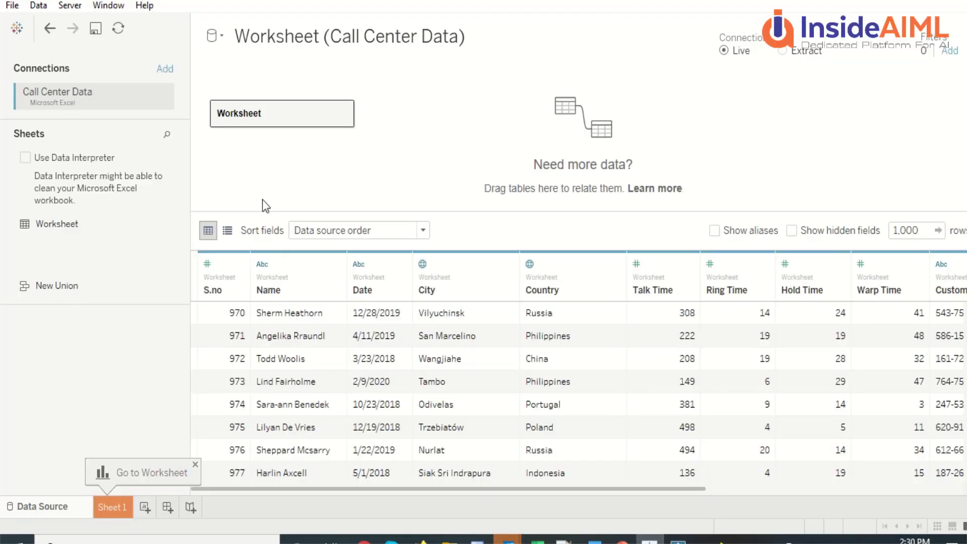
Step: Refresh the 1,000-row preview and scroll the grid down to S.no 997
{"action": "scroll", "coordinate": [411, 393], "scroll_direction": "down", "scroll_amount": 8}
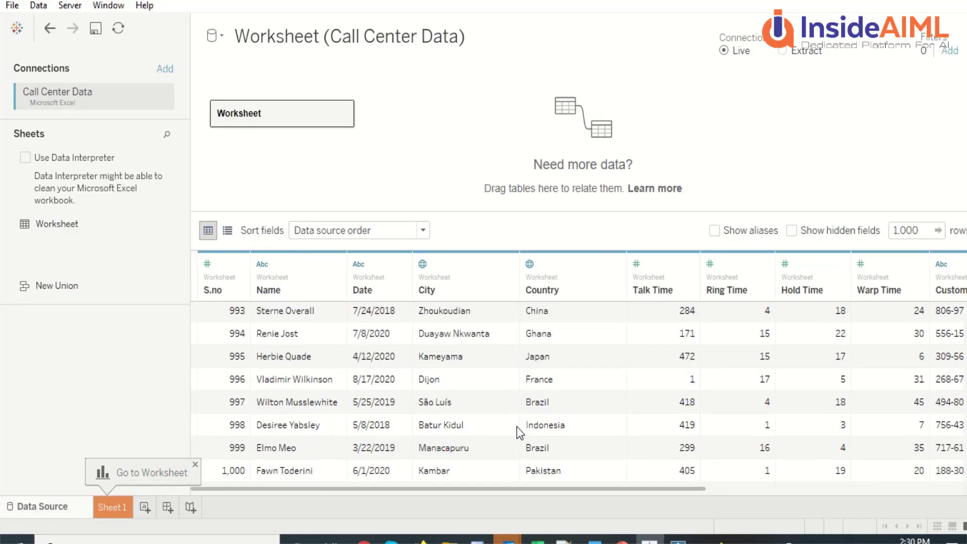
{"action": "left_click", "coordinate": [940, 231]}
{"action": "scroll", "coordinate": [468, 406], "scroll_direction": "down", "scroll_amount": 20}
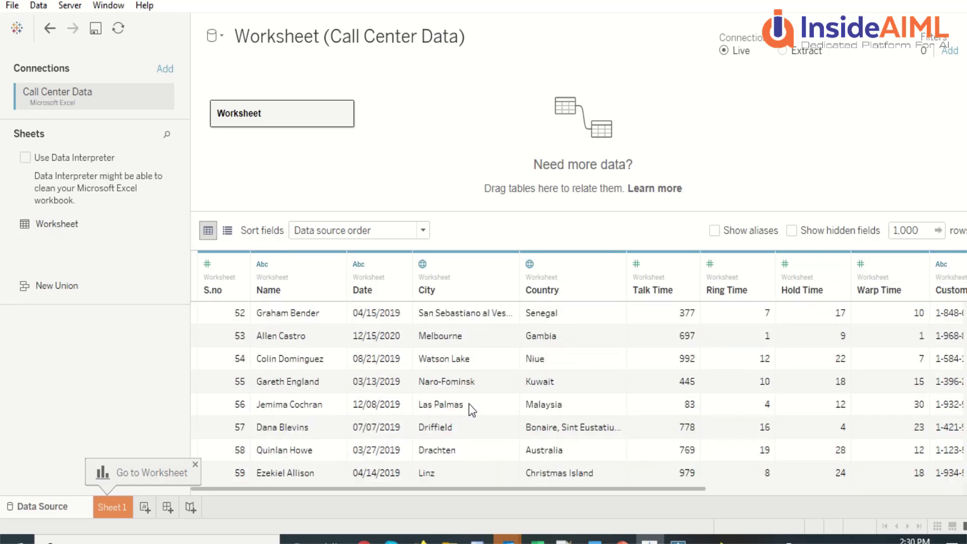
{"action": "scroll", "coordinate": [472, 409], "scroll_direction": "down", "scroll_amount": 20}
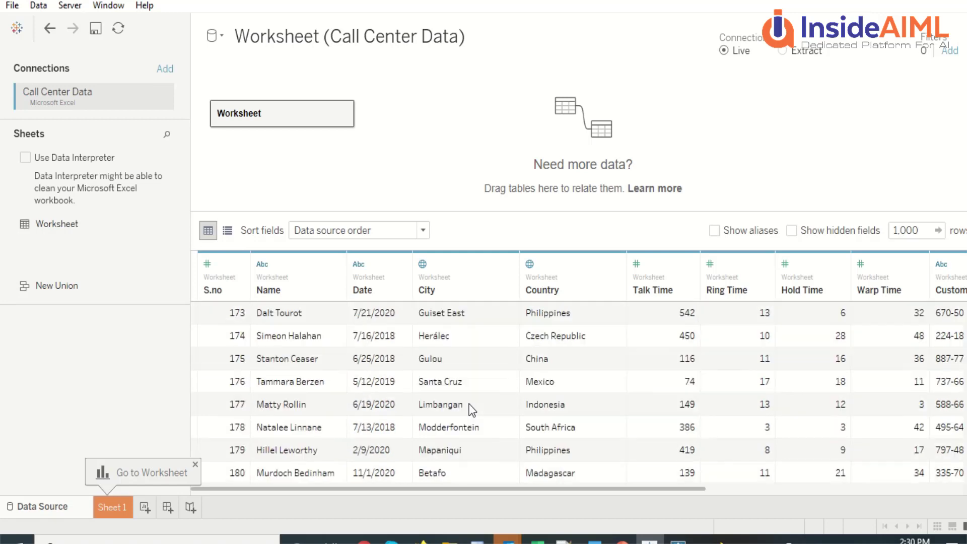
{"action": "scroll", "coordinate": [472, 409], "scroll_direction": "down", "scroll_amount": 20}
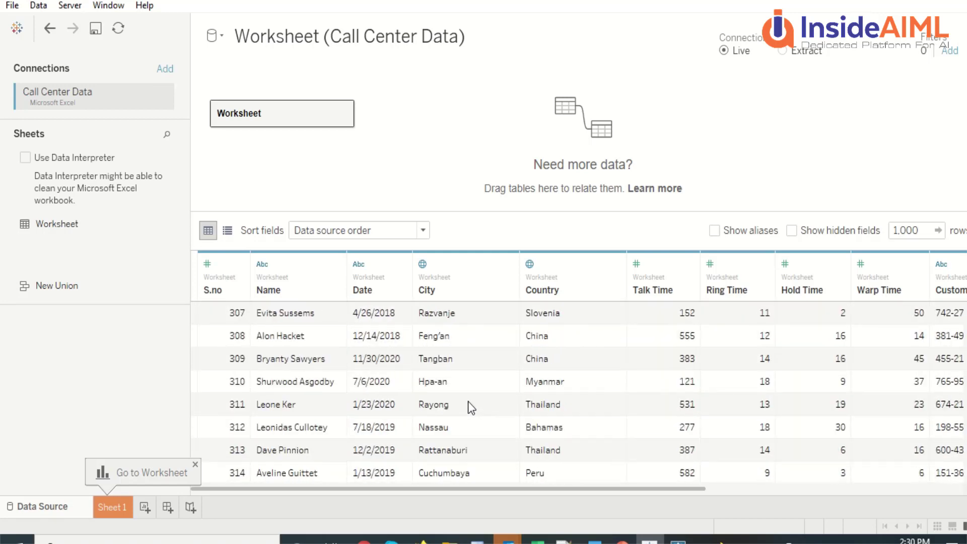
{"action": "scroll", "coordinate": [471, 407], "scroll_direction": "down", "scroll_amount": 20}
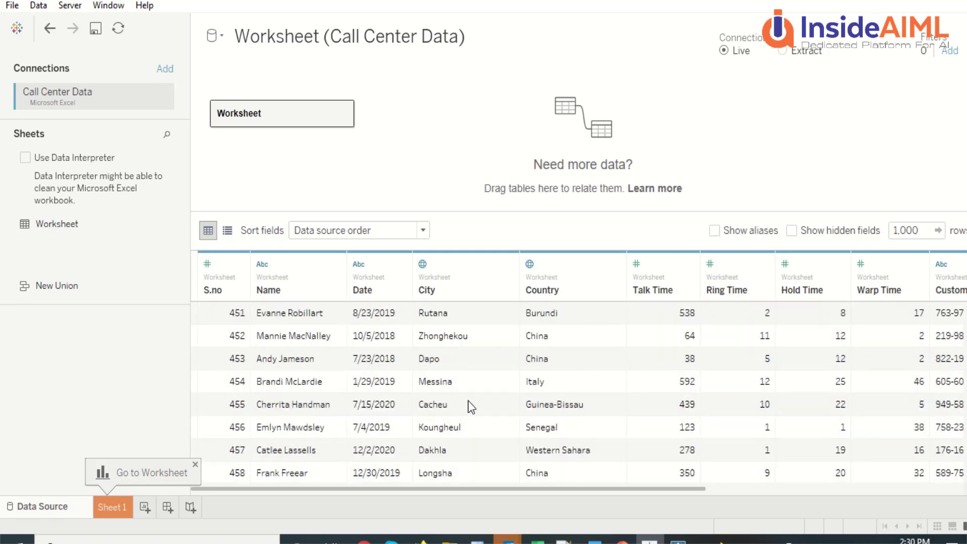
{"action": "scroll", "coordinate": [469, 406], "scroll_direction": "down", "scroll_amount": 20}
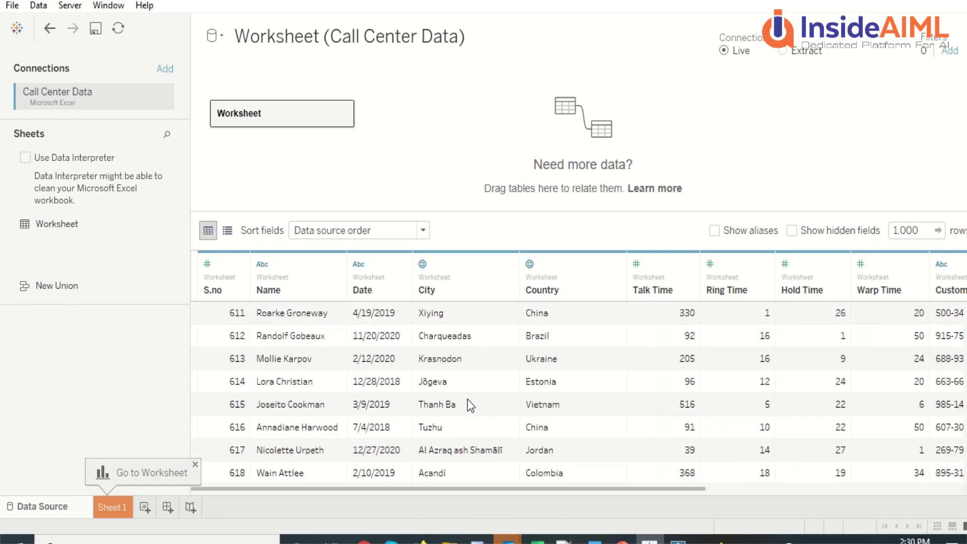
{"action": "scroll", "coordinate": [468, 397], "scroll_direction": "down", "scroll_amount": 20}
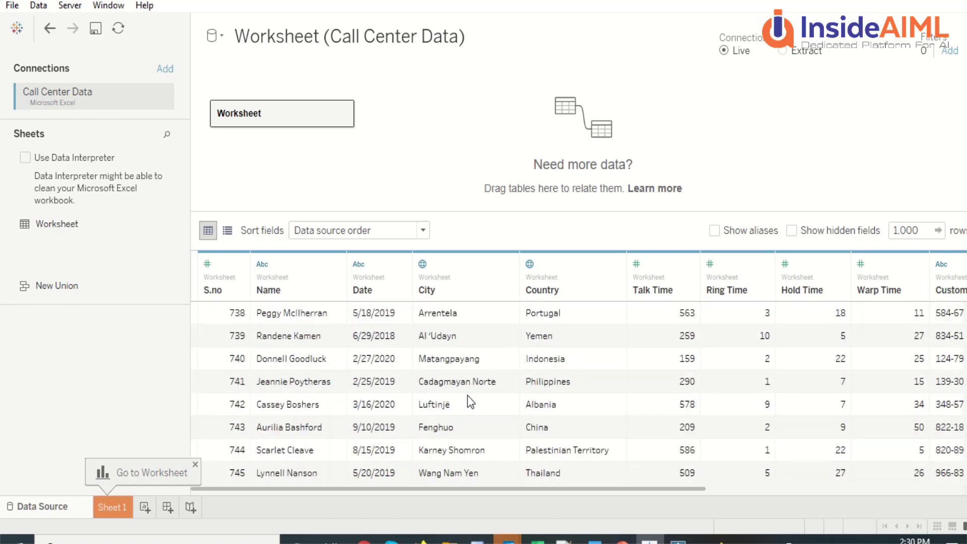
{"action": "scroll", "coordinate": [467, 397], "scroll_direction": "down", "scroll_amount": 20}
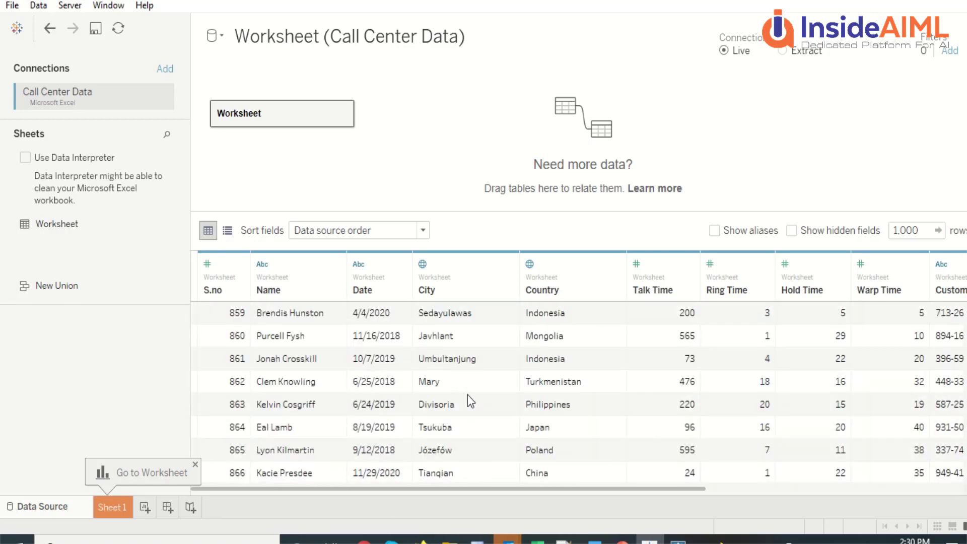
{"action": "scroll", "coordinate": [467, 395], "scroll_direction": "down", "scroll_amount": 20}
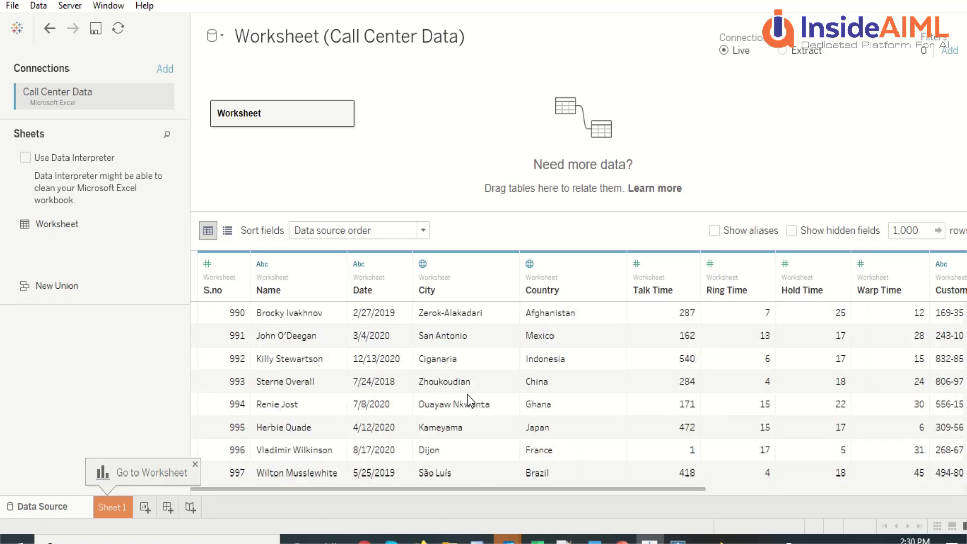
Step: In Prep Builder, review the Worksheet input's sampling settings and add a clean step after it
{"action": "left_click", "coordinate": [678, 542]}
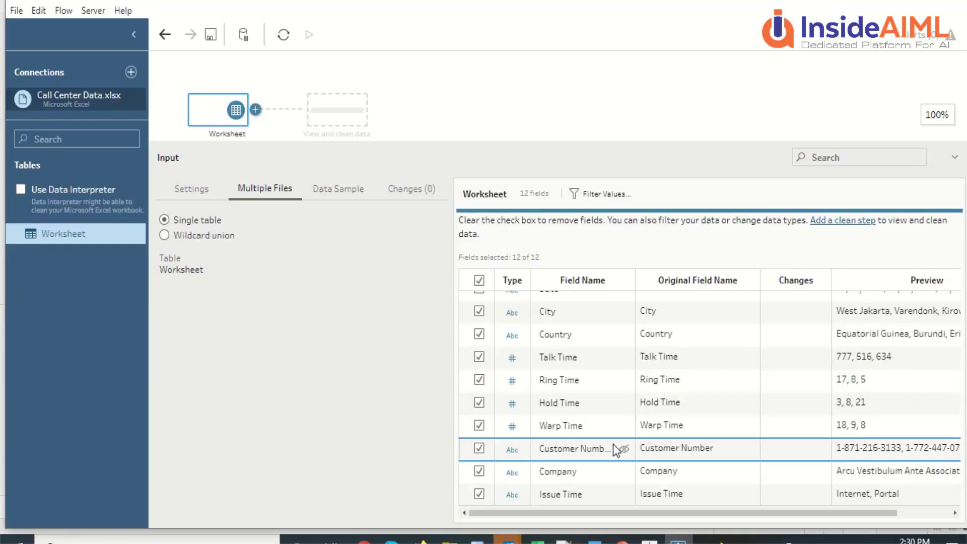
{"action": "scroll", "coordinate": [613, 424], "scroll_direction": "up", "scroll_amount": 3}
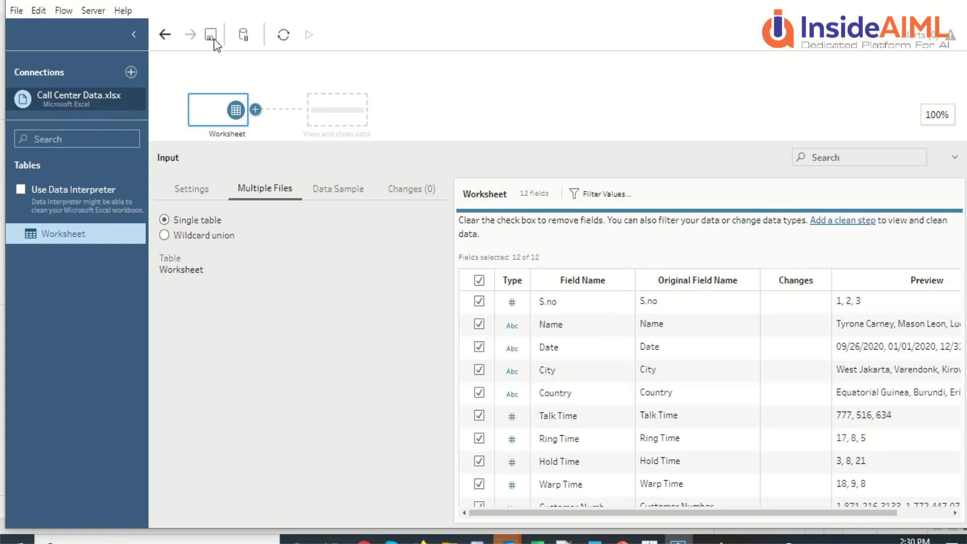
{"action": "left_click", "coordinate": [333, 189]}
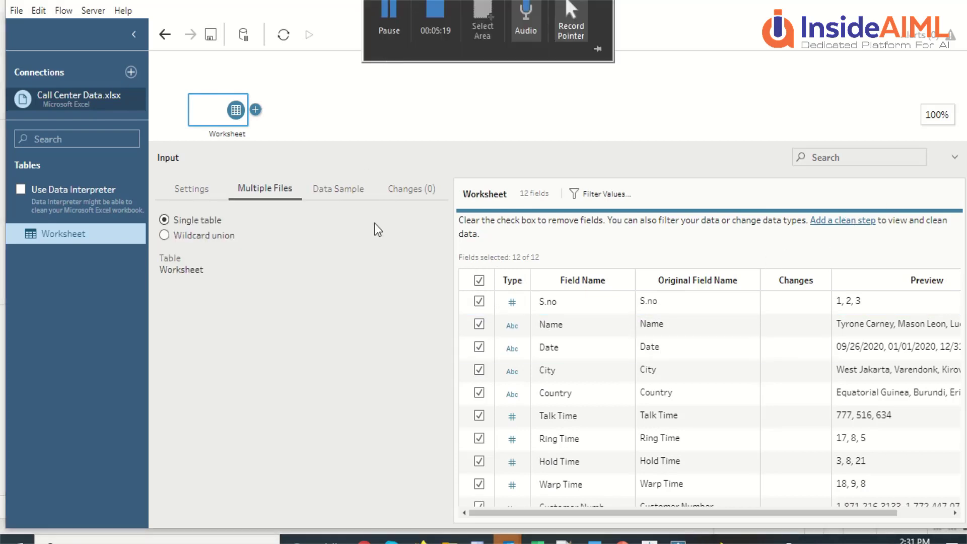
{"action": "left_click", "coordinate": [815, 226]}
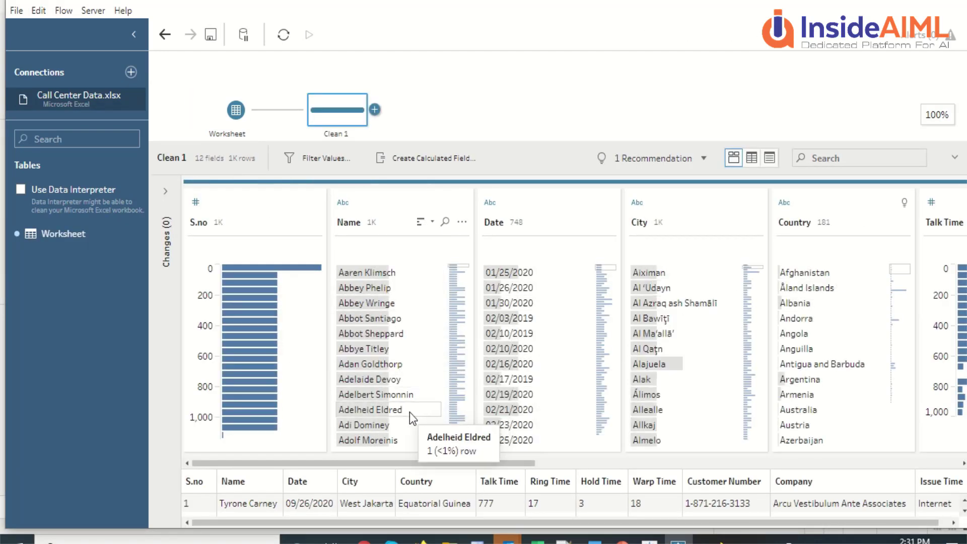
Step: Browse the Clean 1 profile cards and open the 1 Recommendation list
{"action": "scroll", "coordinate": [455, 407], "scroll_direction": "down", "scroll_amount": 10}
{"action": "scroll", "coordinate": [444, 395], "scroll_direction": "down", "scroll_amount": 10}
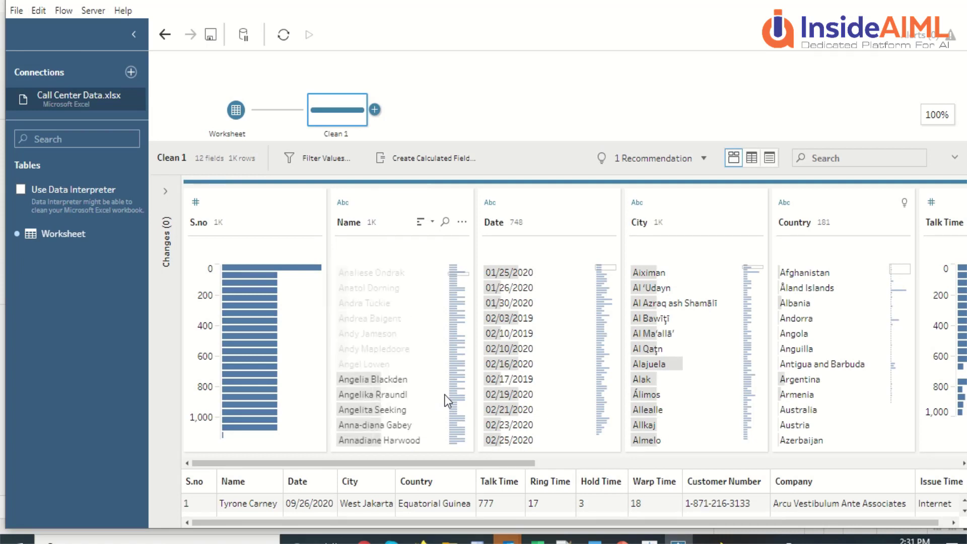
{"action": "scroll", "coordinate": [444, 395], "scroll_direction": "down", "scroll_amount": 10}
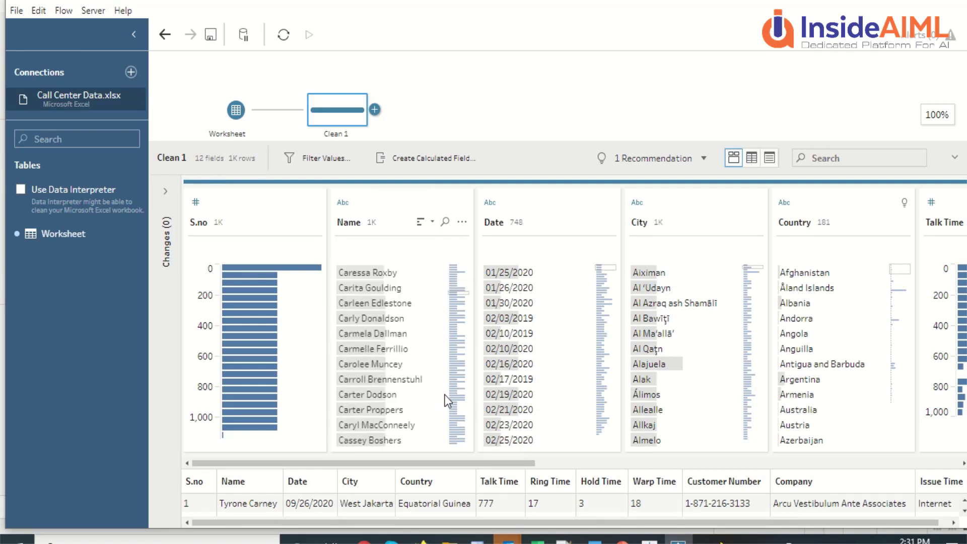
{"action": "scroll", "coordinate": [445, 395], "scroll_direction": "up", "scroll_amount": 15}
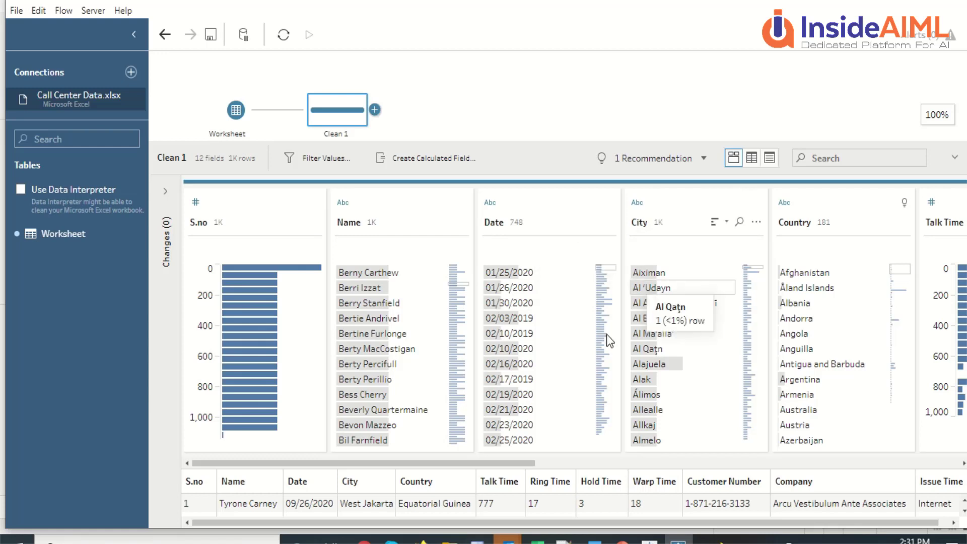
{"action": "left_click_drag", "start_coordinate": [445, 465], "coordinate": [415, 464]}
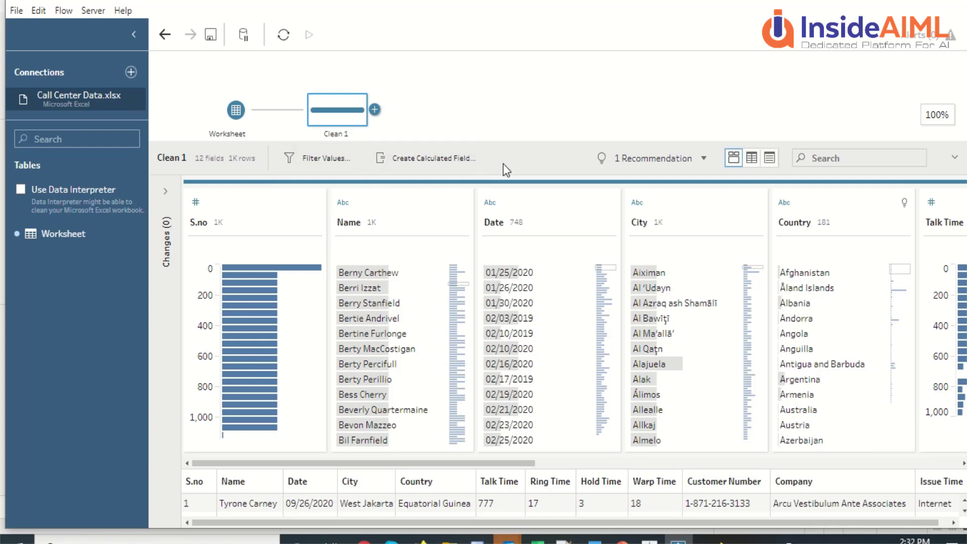
{"action": "left_click", "coordinate": [702, 158]}
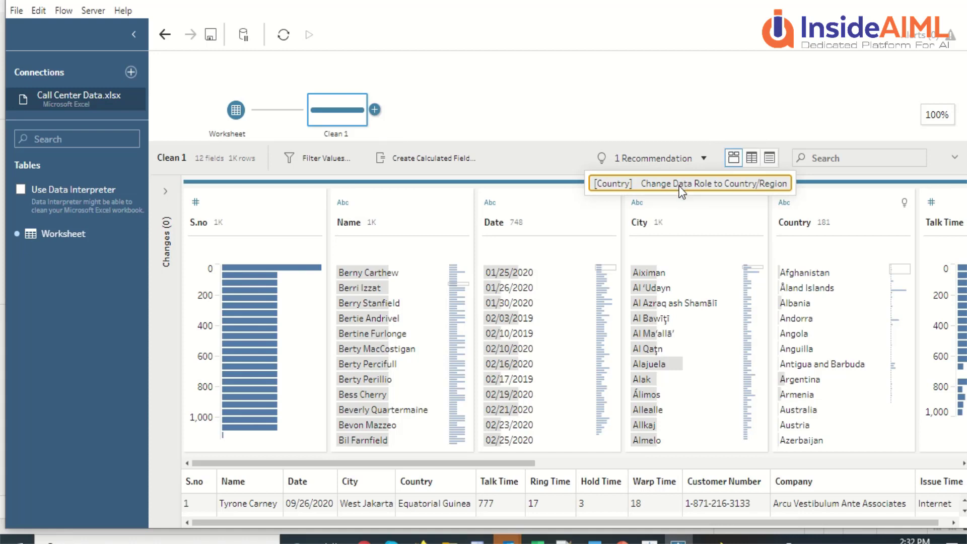
Step: Apply the recommendation giving Country the Country/Region data role
{"action": "left_click", "coordinate": [682, 187]}
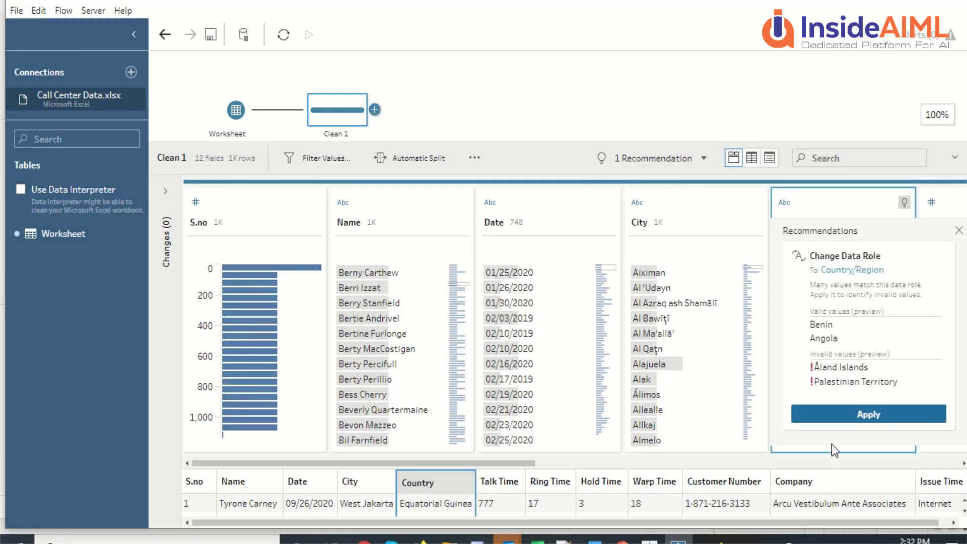
{"action": "left_click", "coordinate": [830, 412]}
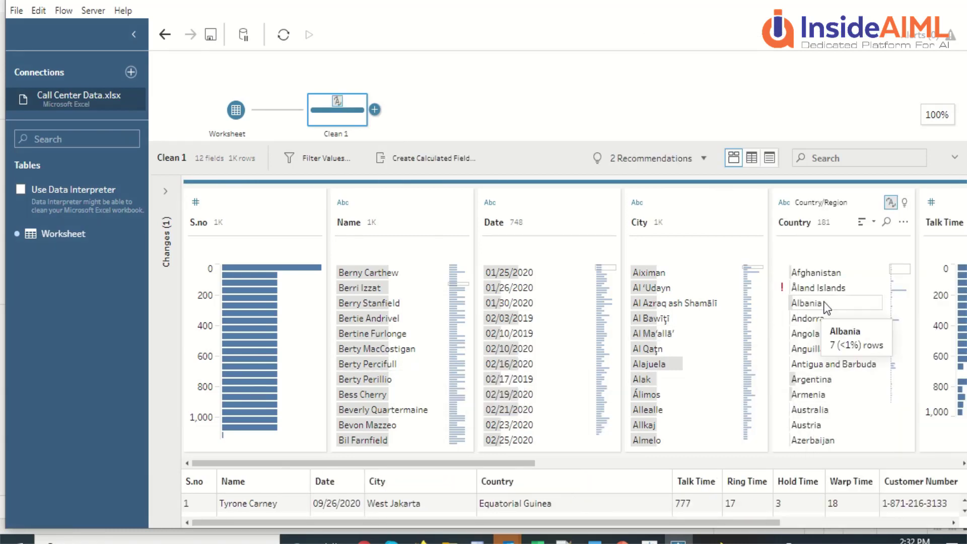
{"action": "mouse_move", "coordinate": [810, 294]}
{"action": "scroll", "coordinate": [449, 361], "scroll_direction": "down", "scroll_amount": 5}
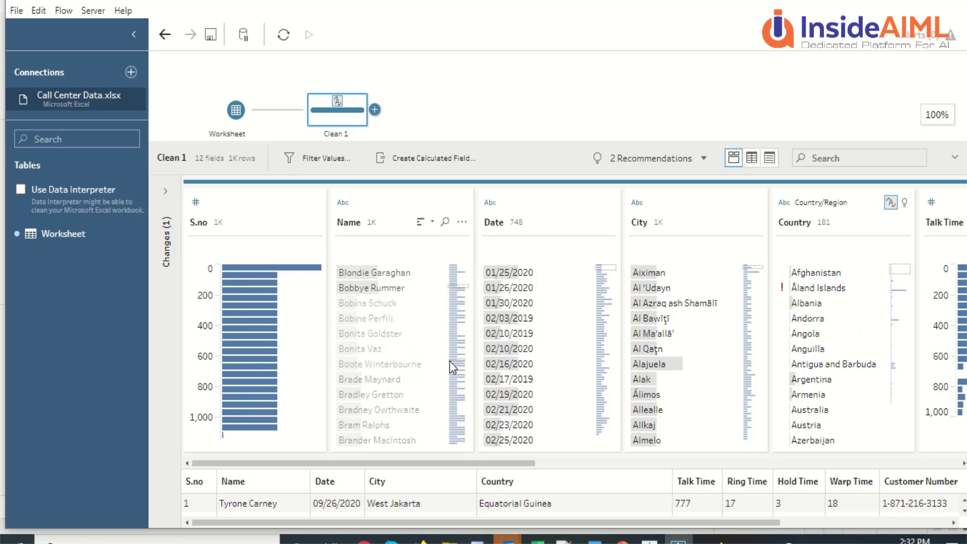
{"action": "left_click_drag", "start_coordinate": [397, 463], "coordinate": [313, 468]}
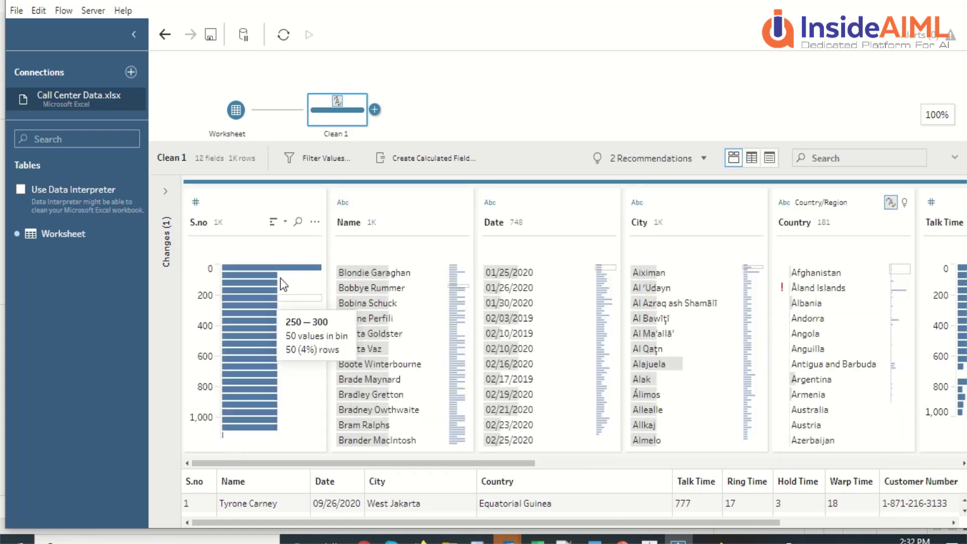
Step: Open and cancel a calculated filter, then try the grid, list and profile views
{"action": "left_click", "coordinate": [329, 160]}
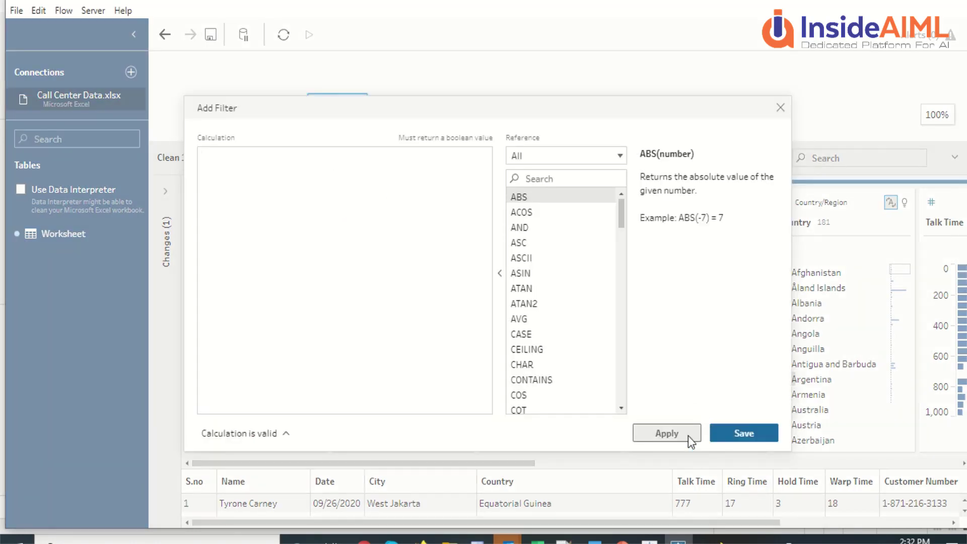
{"action": "left_click", "coordinate": [780, 108]}
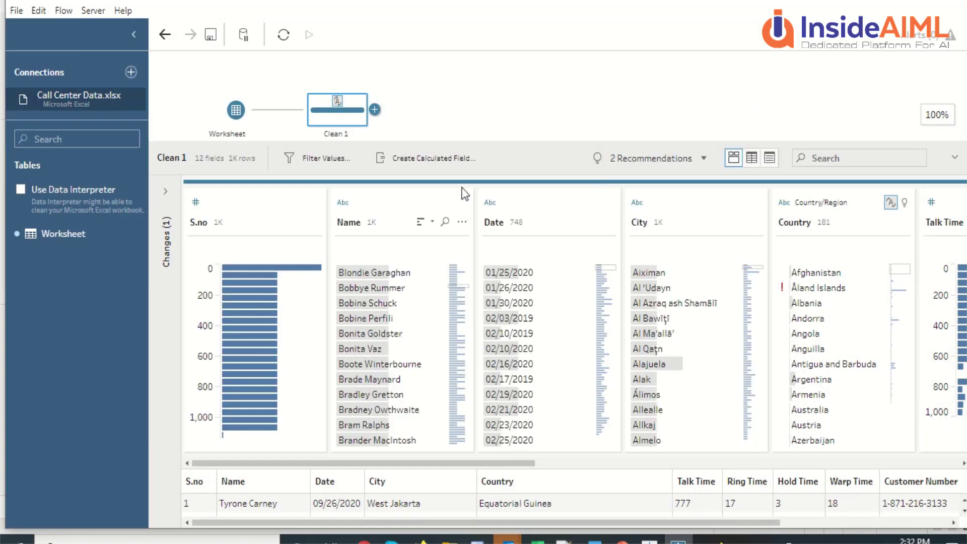
{"action": "left_click", "coordinate": [753, 161]}
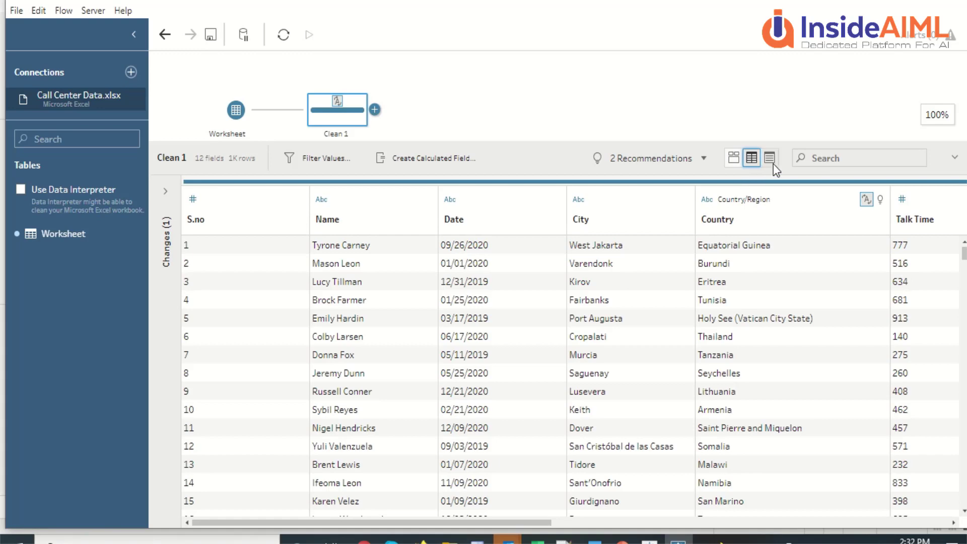
{"action": "left_click", "coordinate": [773, 162]}
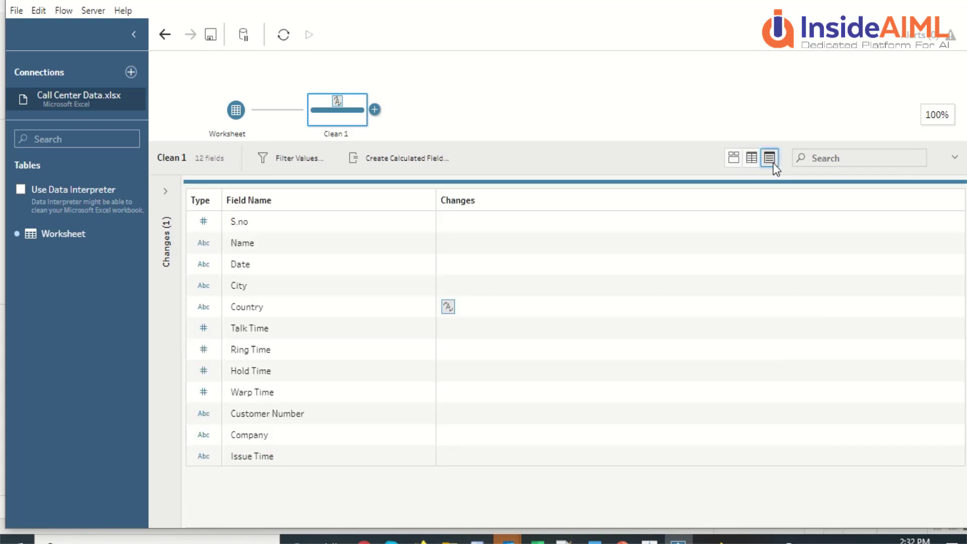
{"action": "left_click", "coordinate": [750, 161]}
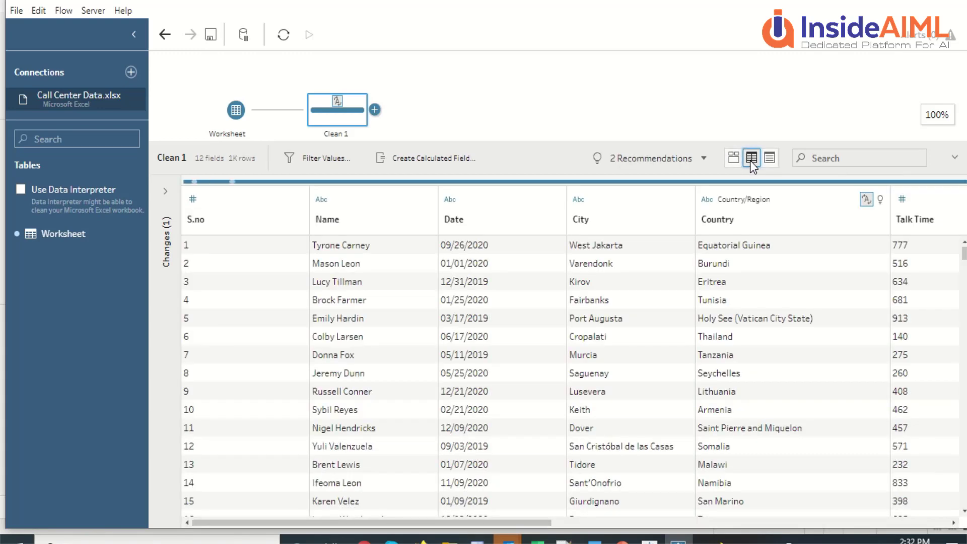
{"action": "left_click", "coordinate": [733, 163]}
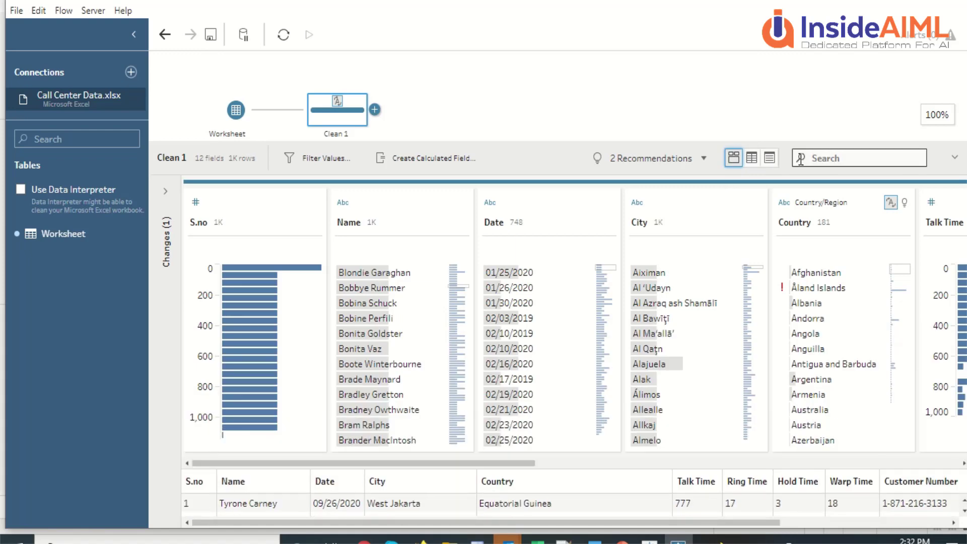
Step: Show the cleaned rows as a data grid and scroll through them
{"action": "left_click", "coordinate": [751, 159]}
{"action": "scroll", "coordinate": [502, 287], "scroll_direction": "down", "scroll_amount": 2}
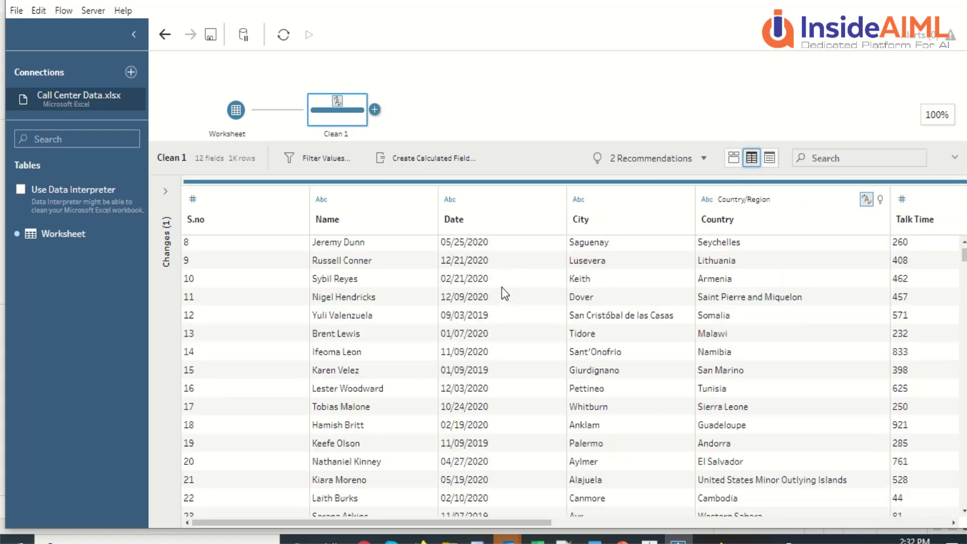
{"action": "scroll", "coordinate": [502, 287], "scroll_direction": "down", "scroll_amount": 20}
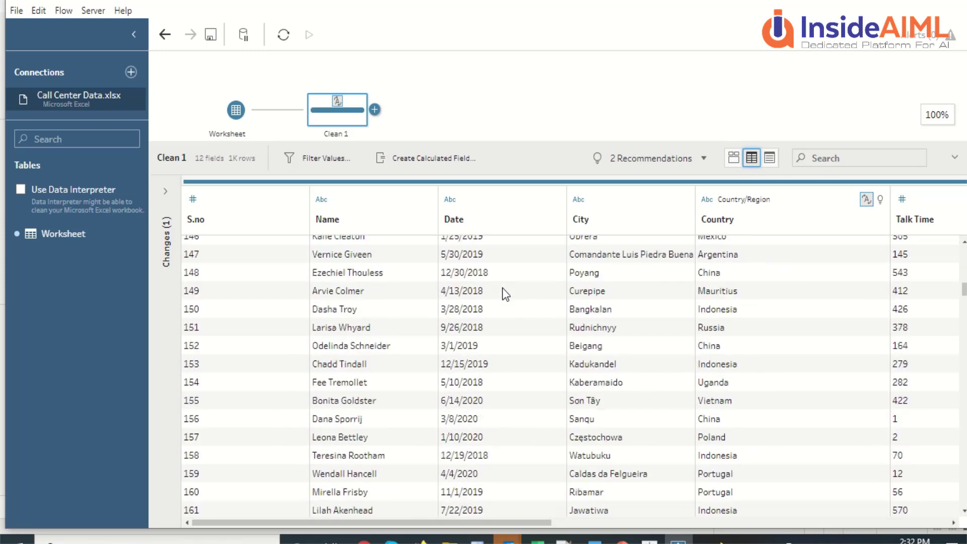
{"action": "scroll", "coordinate": [503, 289], "scroll_direction": "down", "scroll_amount": 20}
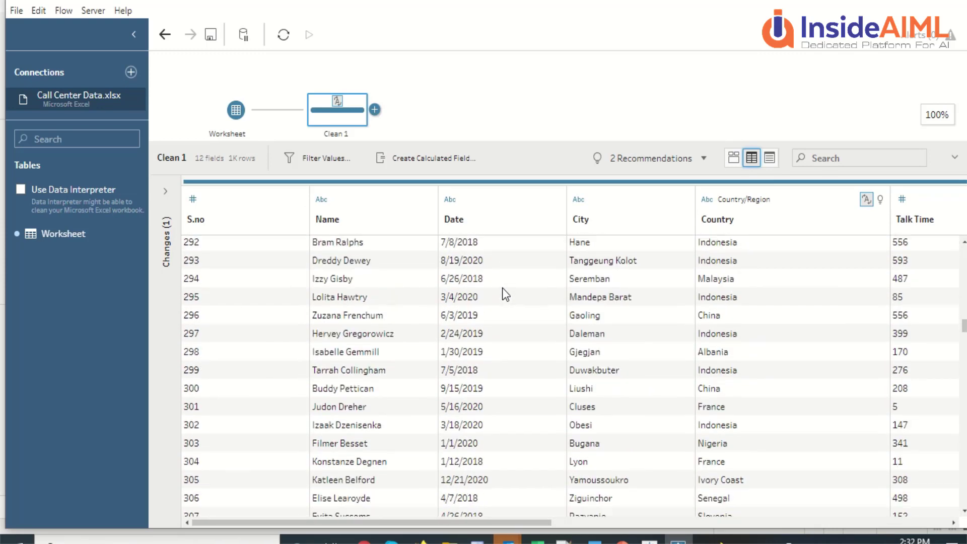
{"action": "scroll", "coordinate": [502, 293], "scroll_direction": "down", "scroll_amount": 20}
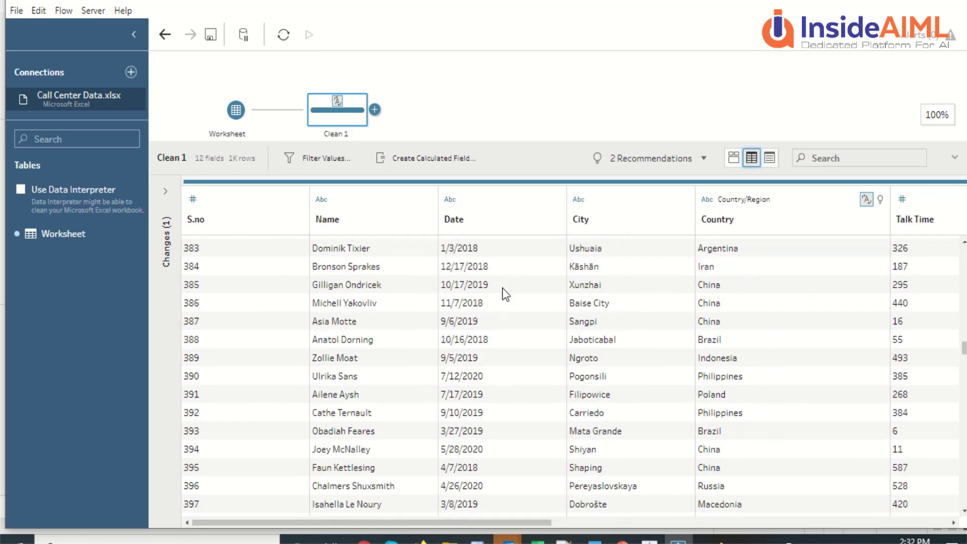
{"action": "scroll", "coordinate": [503, 288], "scroll_direction": "down", "scroll_amount": 20}
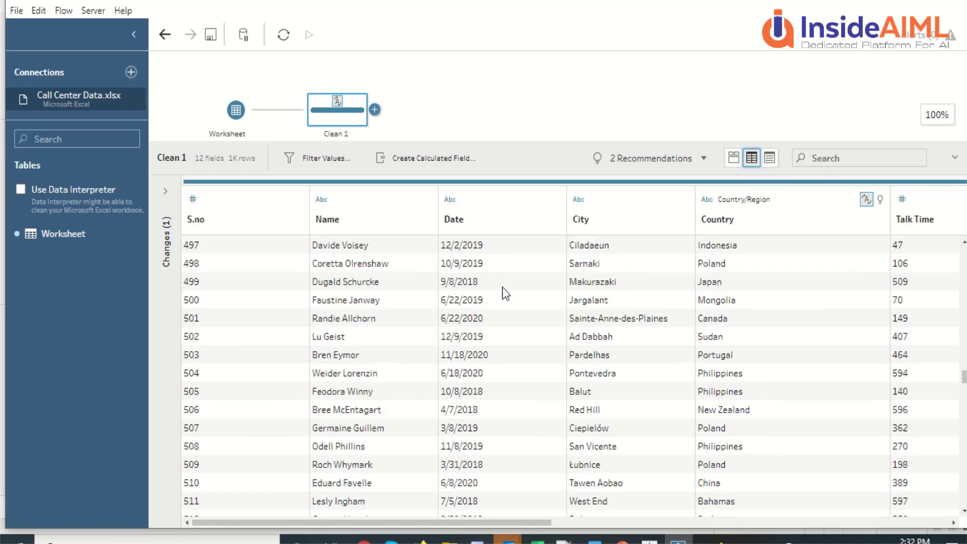
{"action": "scroll", "coordinate": [503, 292], "scroll_direction": "down", "scroll_amount": 2}
{"action": "scroll", "coordinate": [503, 293], "scroll_direction": "up", "scroll_amount": 20}
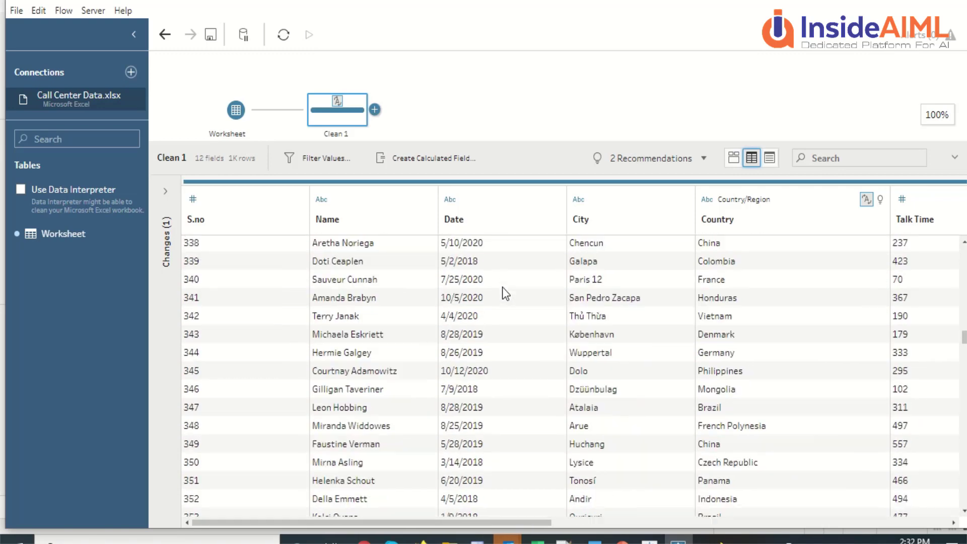
{"action": "scroll", "coordinate": [502, 288], "scroll_direction": "up", "scroll_amount": 20}
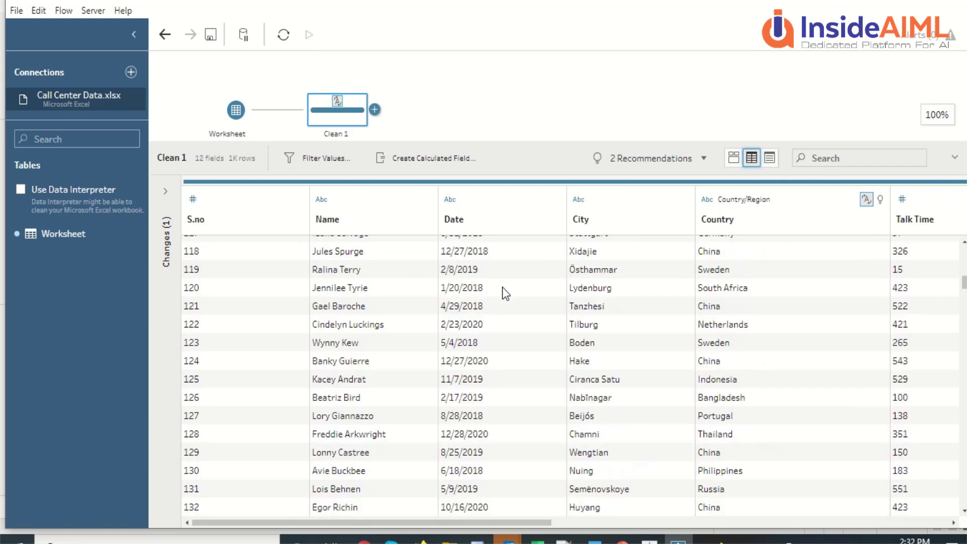
{"action": "scroll", "coordinate": [503, 287], "scroll_direction": "up", "scroll_amount": 20}
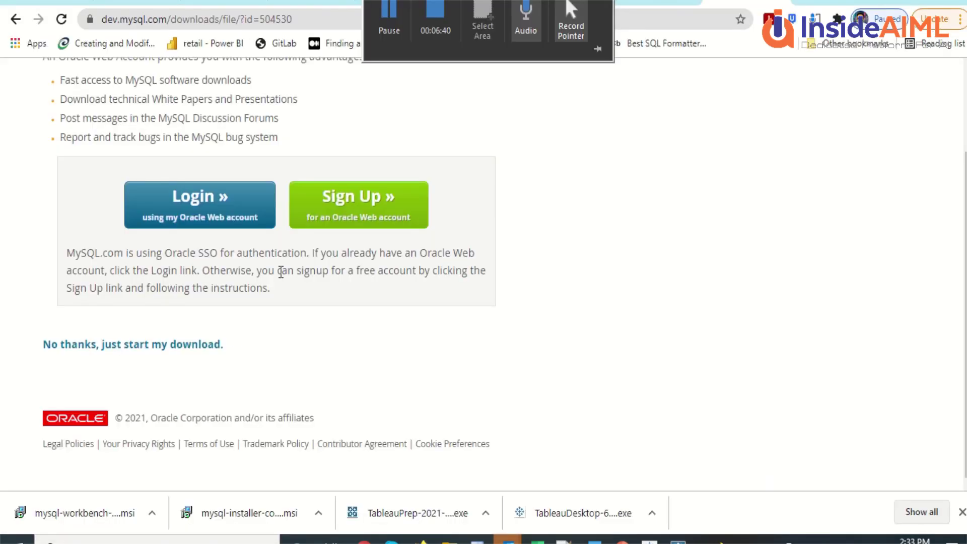
Step: Launch the downloaded mysql-installer .msi from Chrome's download bar
{"action": "left_click", "coordinate": [186, 513]}
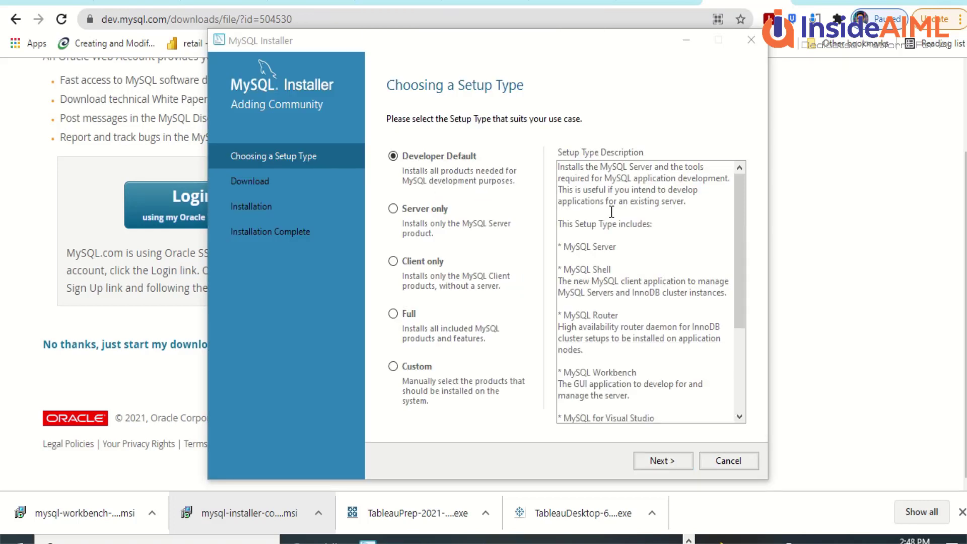
Step: Compare the Server only, Client only, Full and Custom setup types, then proceed with Developer Default
{"action": "scroll", "coordinate": [612, 212], "scroll_direction": "down", "scroll_amount": 1}
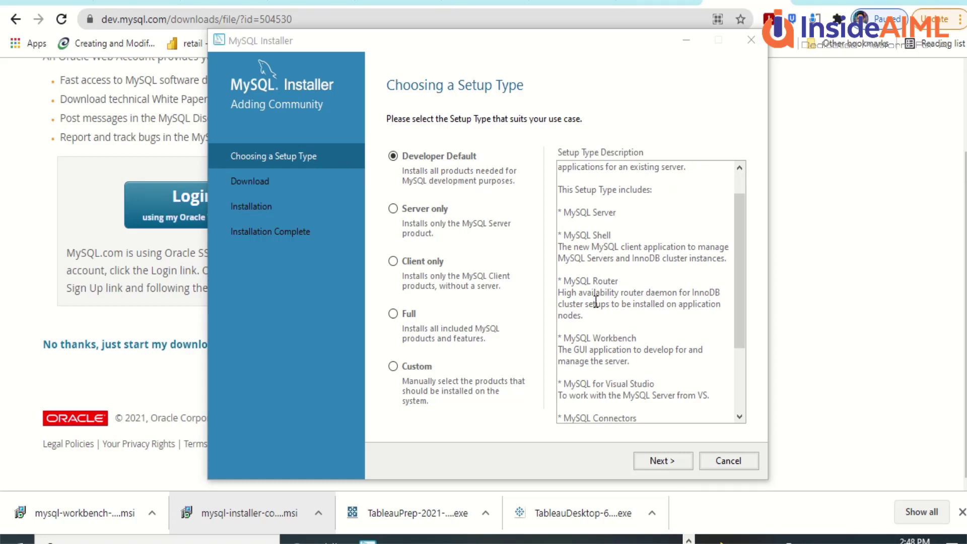
{"action": "scroll", "coordinate": [596, 297], "scroll_direction": "down", "scroll_amount": 1}
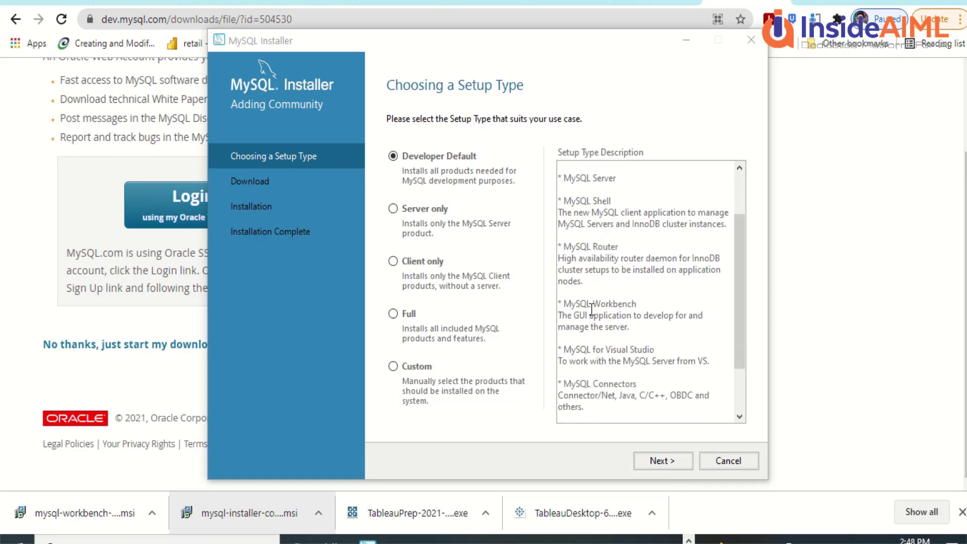
{"action": "scroll", "coordinate": [592, 308], "scroll_direction": "down", "scroll_amount": 2}
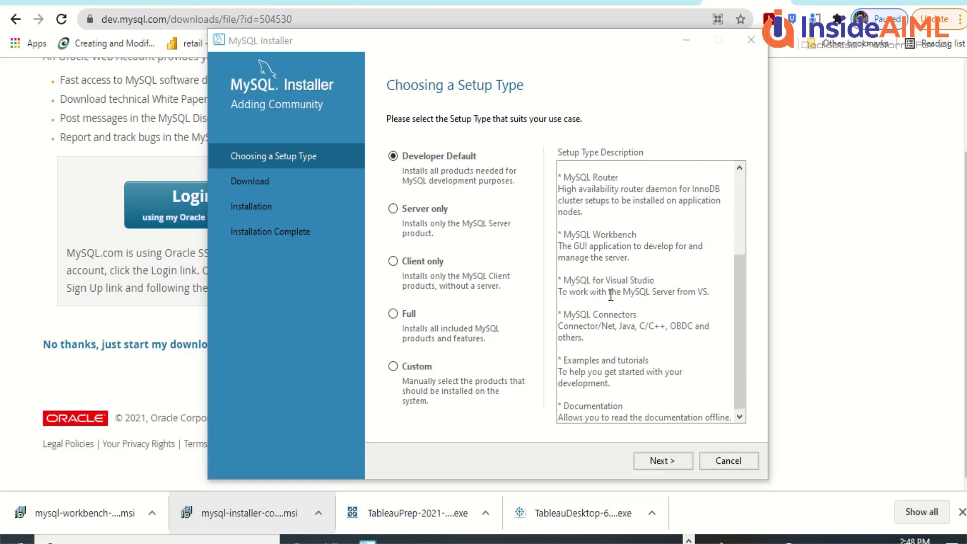
{"action": "scroll", "coordinate": [611, 295], "scroll_direction": "up", "scroll_amount": 3}
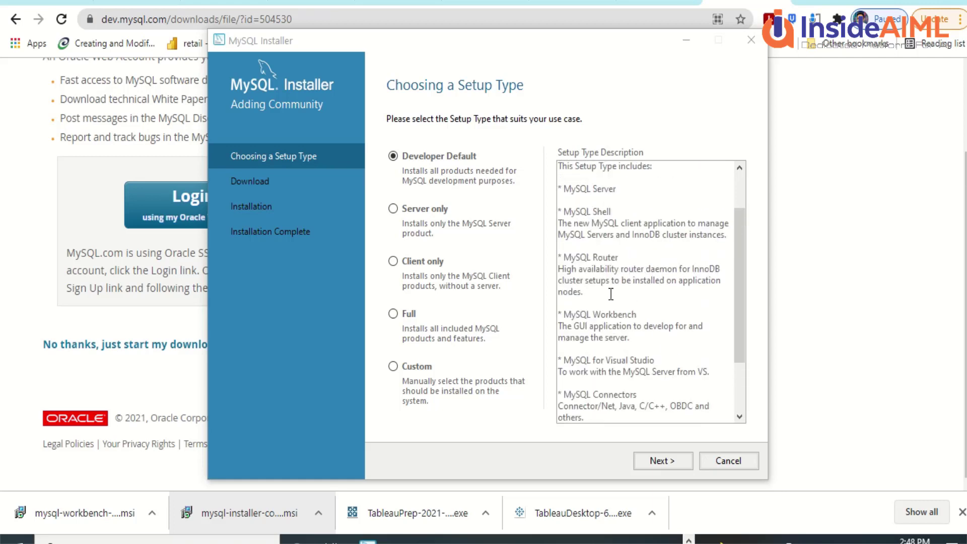
{"action": "left_click", "coordinate": [423, 212]}
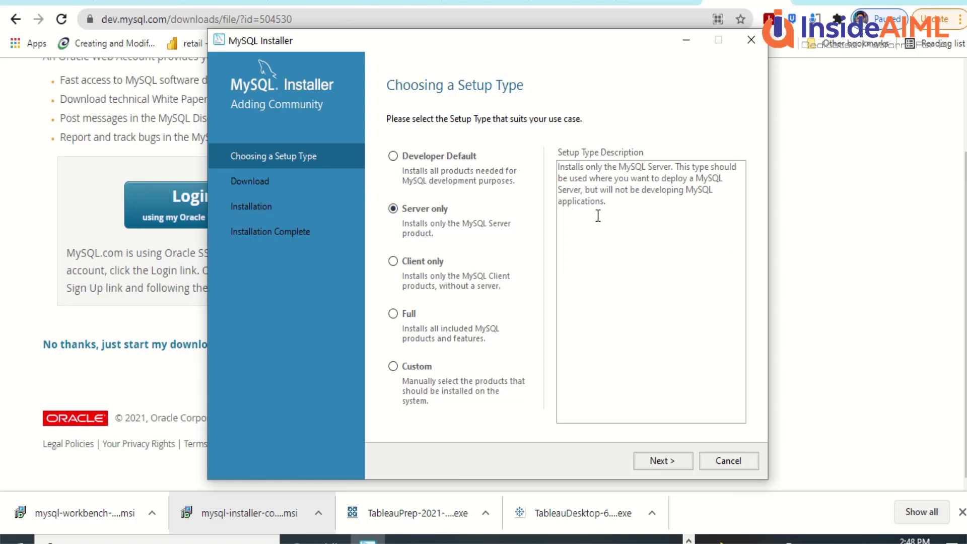
{"action": "left_click", "coordinate": [412, 263]}
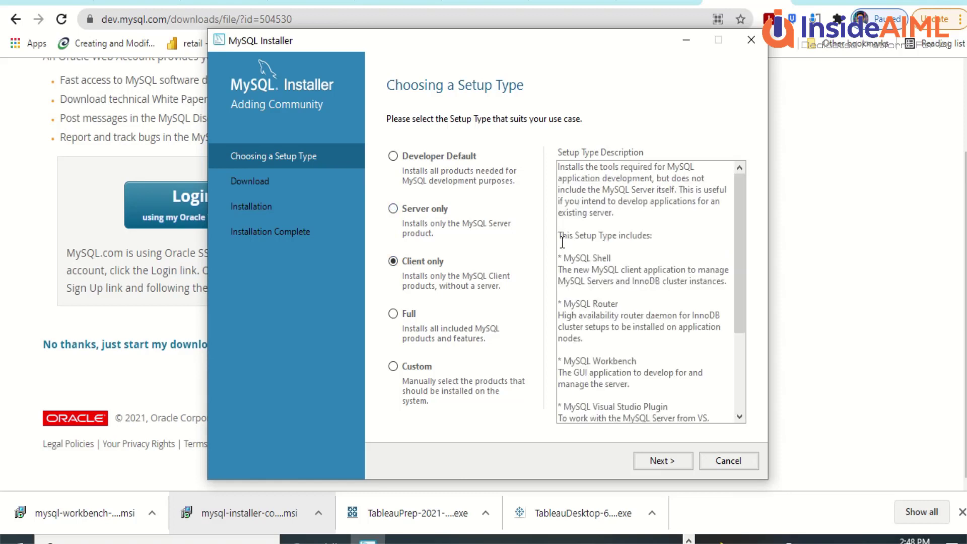
{"action": "scroll", "coordinate": [617, 262], "scroll_direction": "down", "scroll_amount": 3}
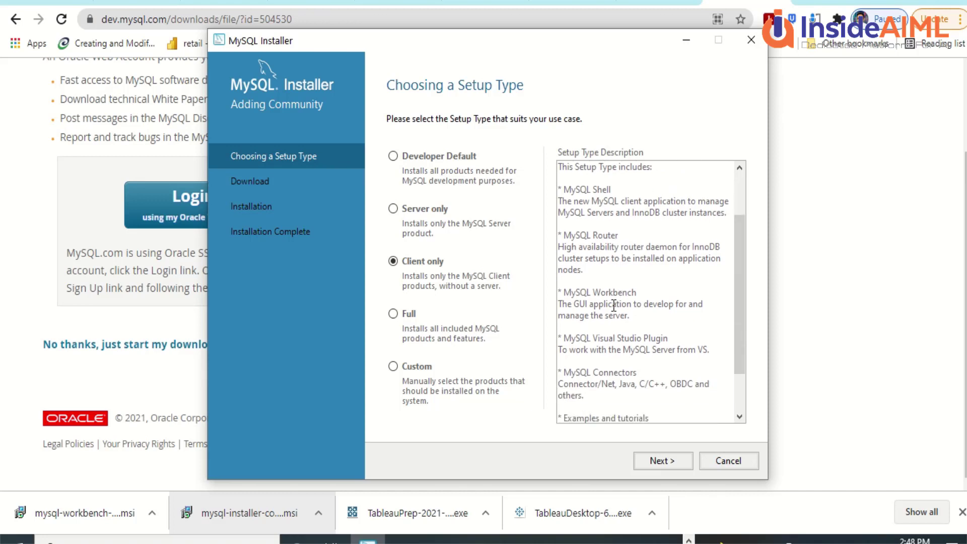
{"action": "left_click", "coordinate": [393, 314]}
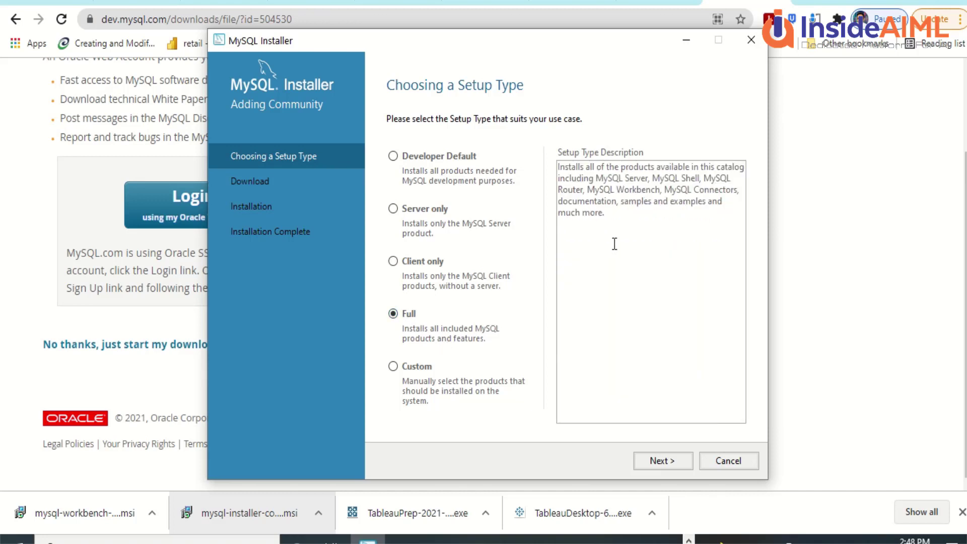
{"action": "left_click", "coordinate": [415, 368]}
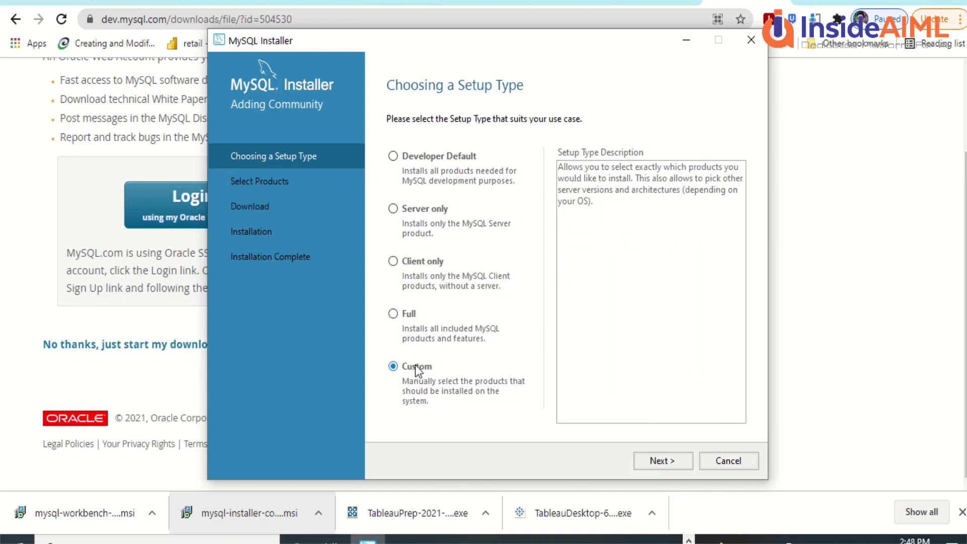
{"action": "left_click", "coordinate": [413, 157]}
{"action": "left_click", "coordinate": [651, 464]}
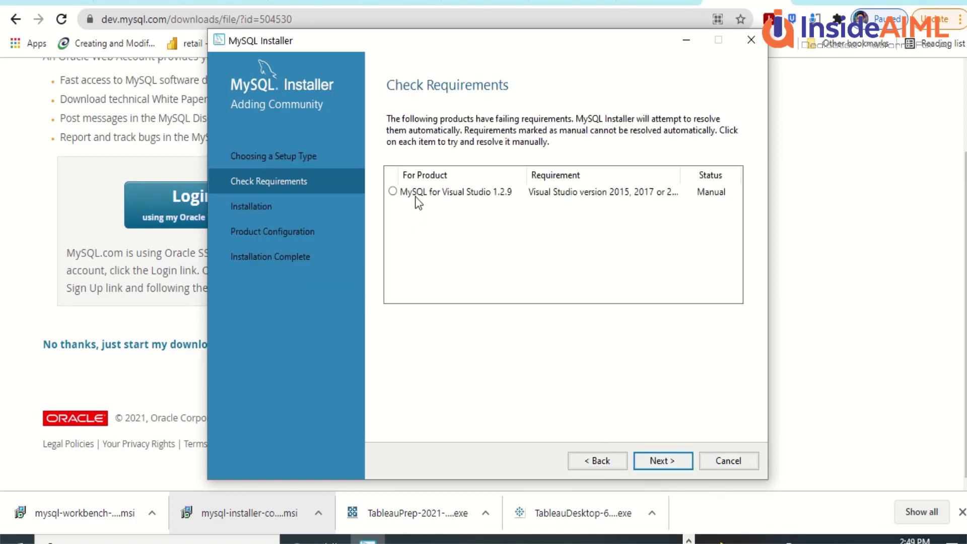
Step: Recheck the failing MySQL for Visual Studio requirement, dismiss the error, and return to setup types
{"action": "left_click", "coordinate": [395, 192]}
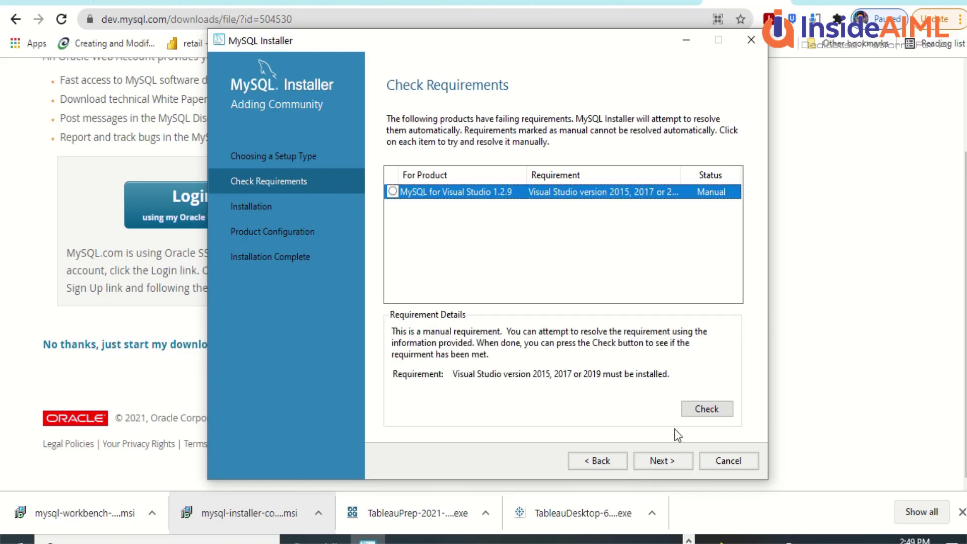
{"action": "left_click", "coordinate": [704, 412]}
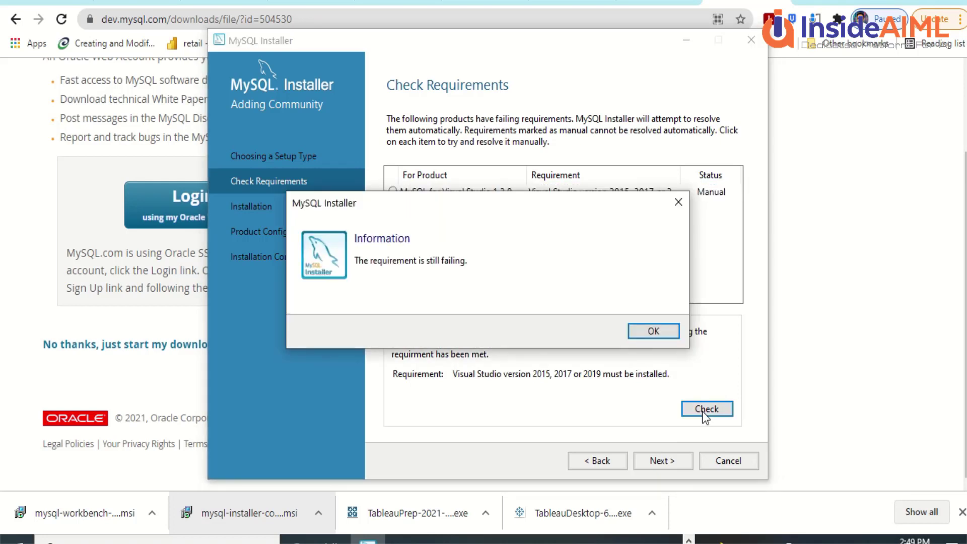
{"action": "left_click", "coordinate": [650, 335]}
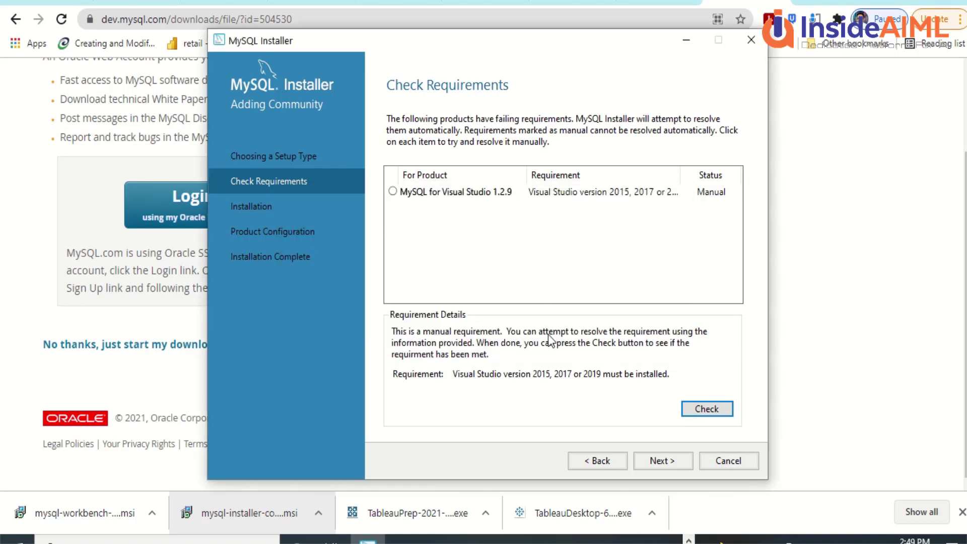
{"action": "left_click", "coordinate": [588, 458]}
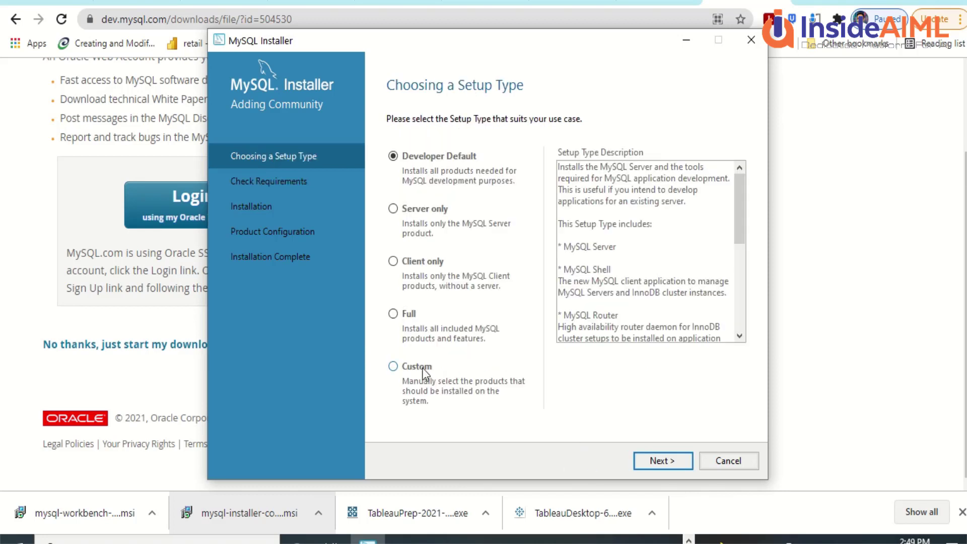
Step: Switch to Custom setup and expand the MySQL Server 8.0 and MySQL for Visual Studio product trees
{"action": "left_click", "coordinate": [403, 367]}
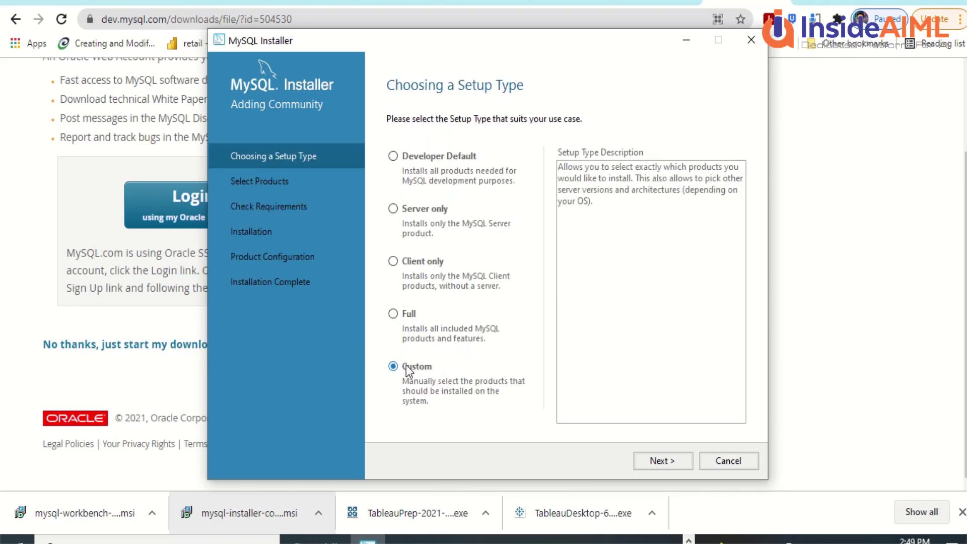
{"action": "left_click", "coordinate": [650, 458]}
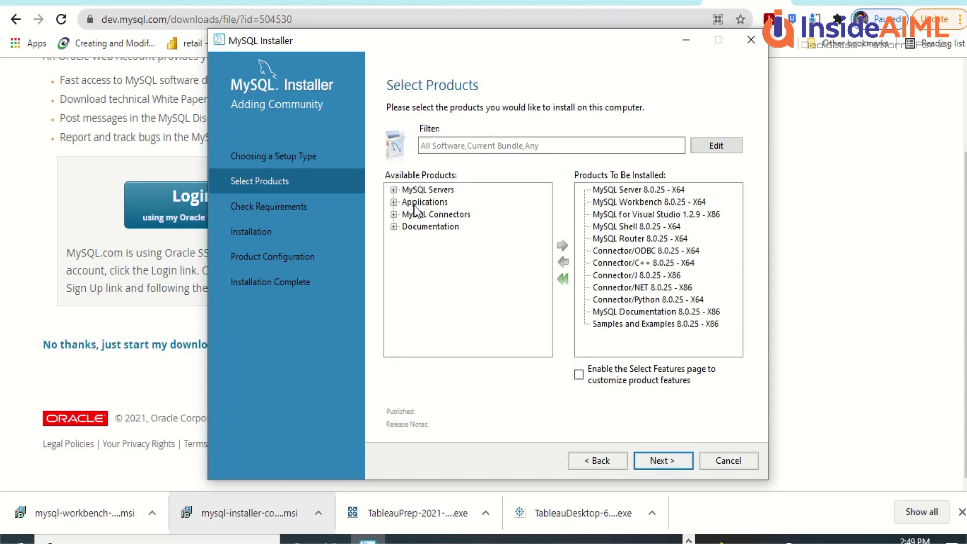
{"action": "left_click", "coordinate": [395, 190]}
{"action": "left_click", "coordinate": [407, 202]}
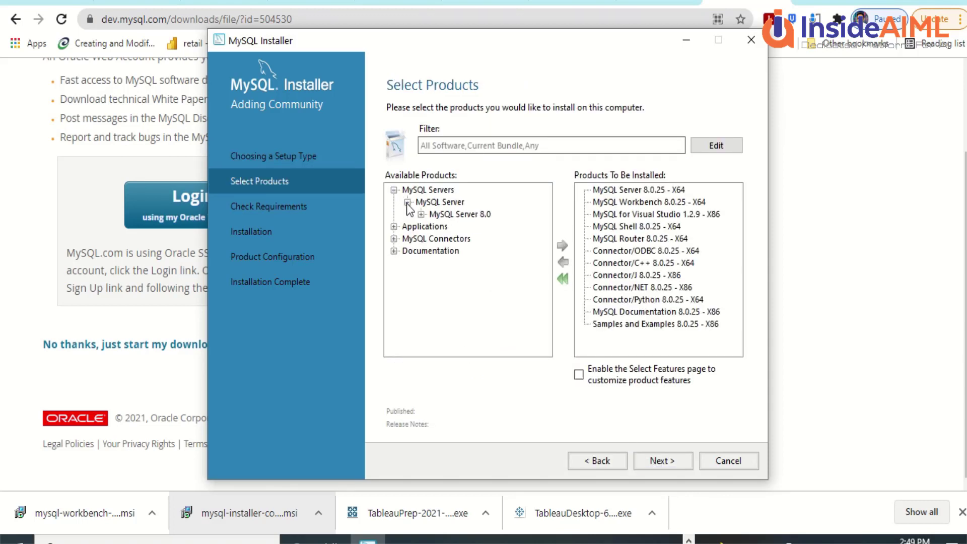
{"action": "left_click", "coordinate": [421, 215]}
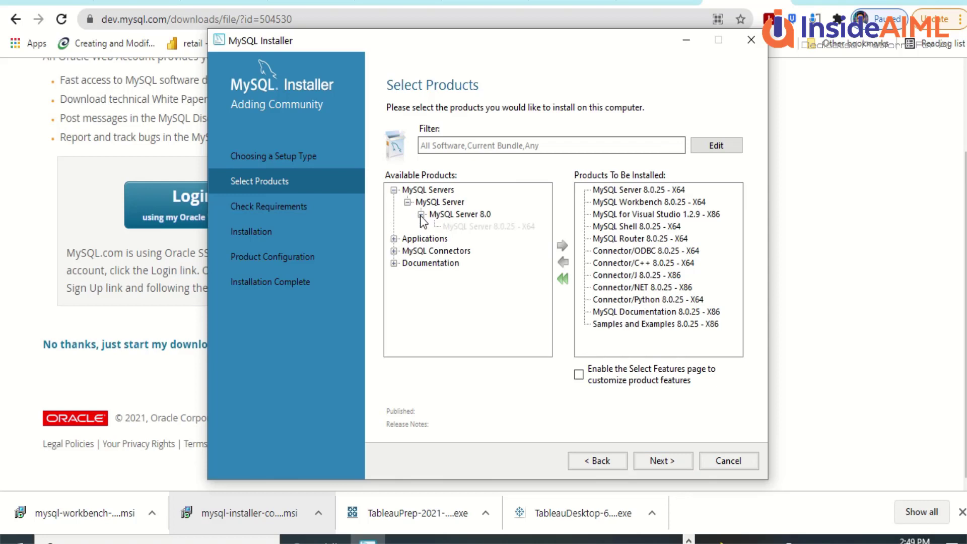
{"action": "left_click", "coordinate": [395, 239]}
{"action": "left_click", "coordinate": [408, 263]}
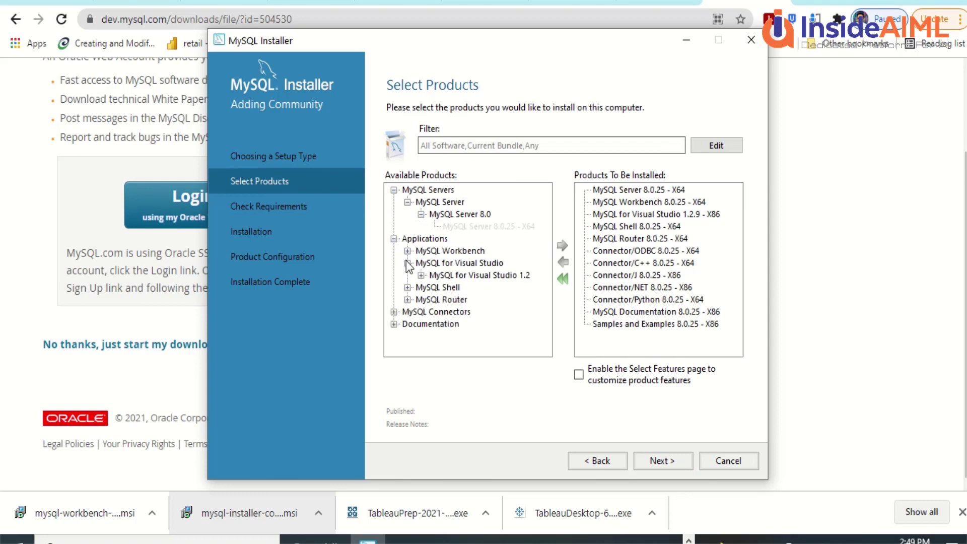
{"action": "left_click", "coordinate": [422, 275]}
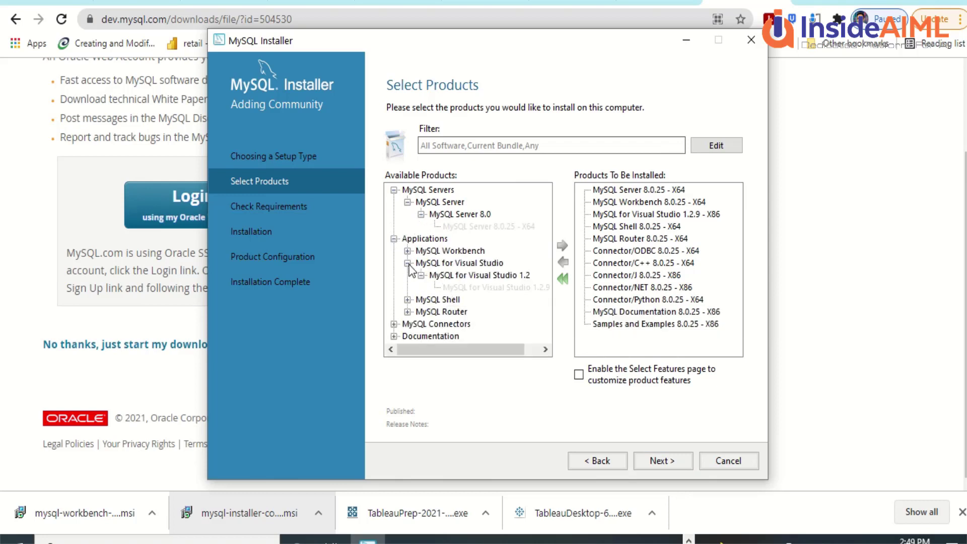
Step: Remove MySQL for Visual Studio 1.2.9 from the products to install
{"action": "left_click", "coordinate": [455, 263]}
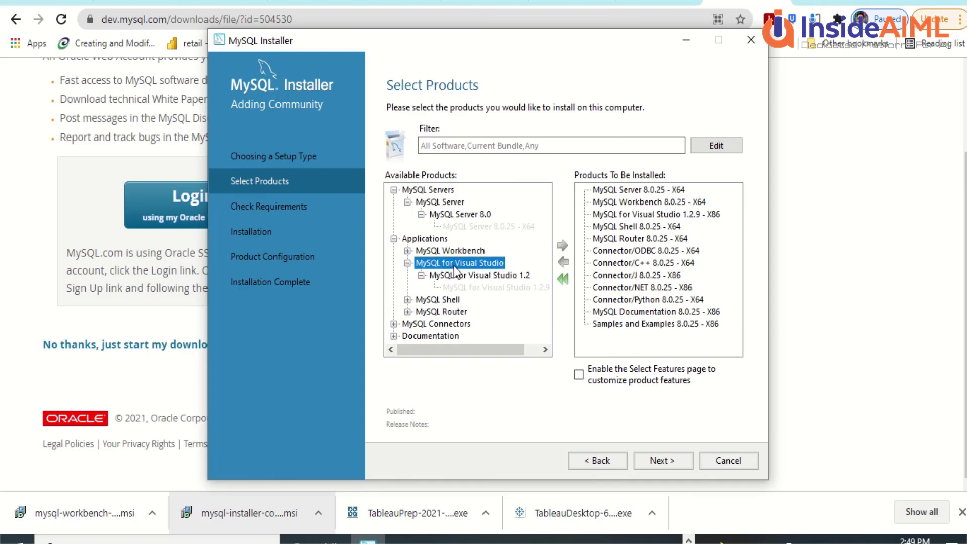
{"action": "left_click", "coordinate": [641, 215]}
{"action": "left_click", "coordinate": [564, 262]}
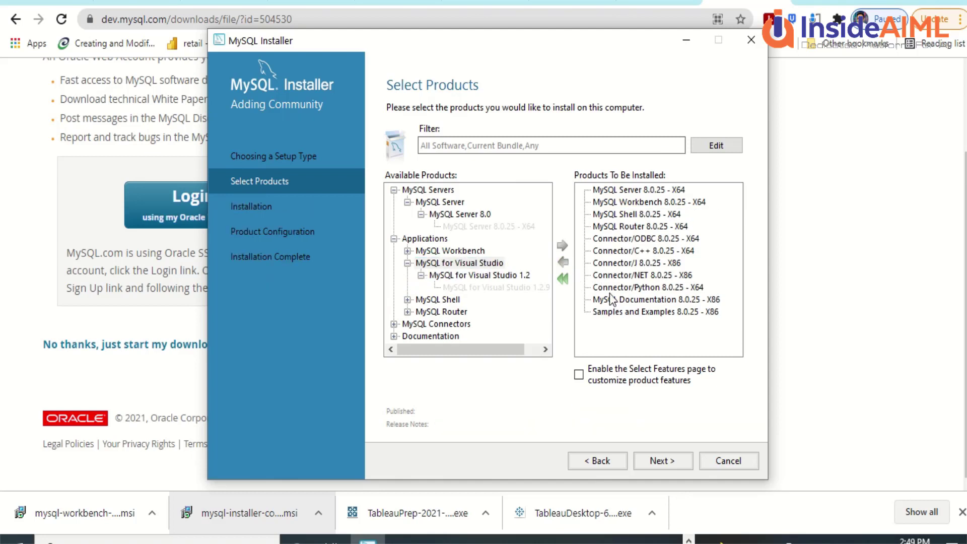
Step: Review the remaining products' release details and enable the Select Features page
{"action": "left_click", "coordinate": [630, 214]}
{"action": "left_click", "coordinate": [630, 226]}
{"action": "left_click", "coordinate": [633, 240]}
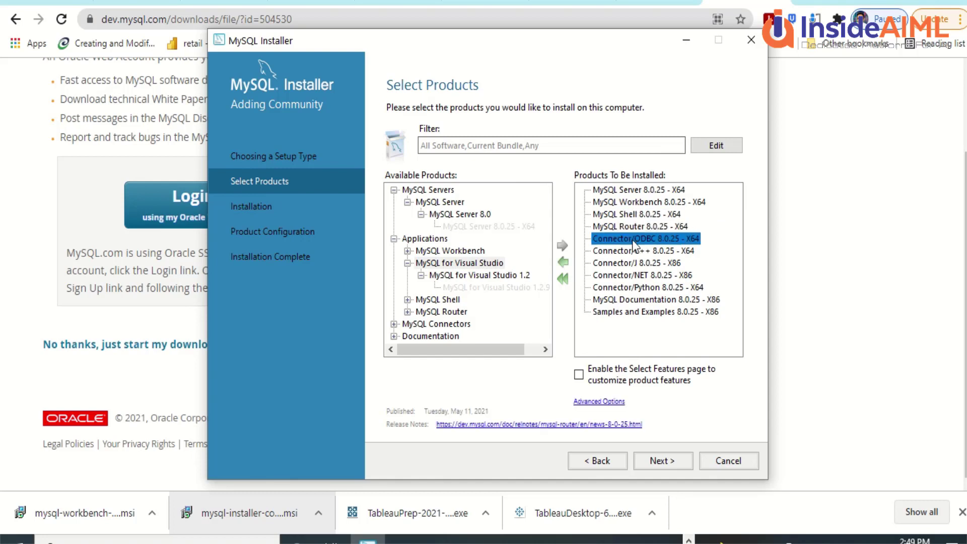
{"action": "left_click", "coordinate": [633, 250]}
{"action": "left_click", "coordinate": [630, 263]}
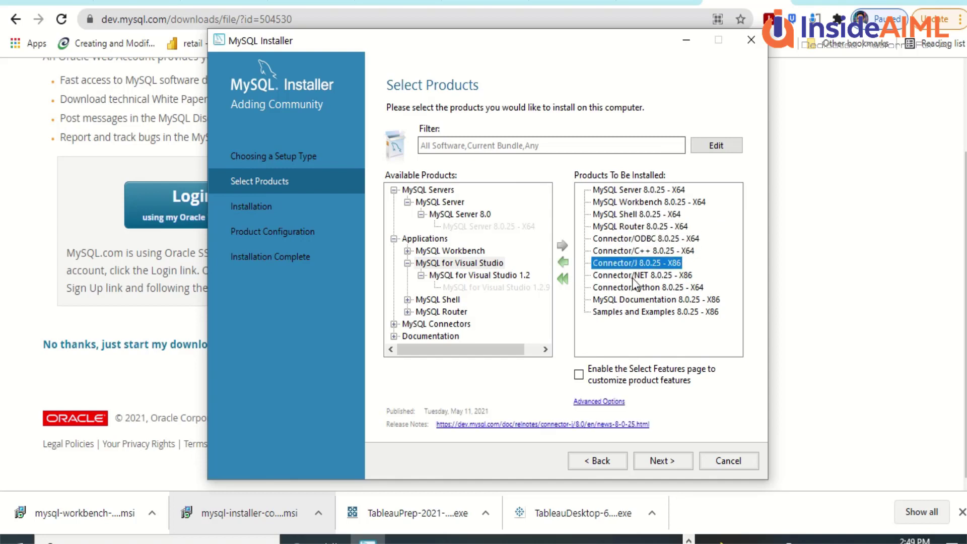
{"action": "left_click", "coordinate": [632, 276]}
{"action": "left_click", "coordinate": [633, 288]}
{"action": "left_click", "coordinate": [634, 300]}
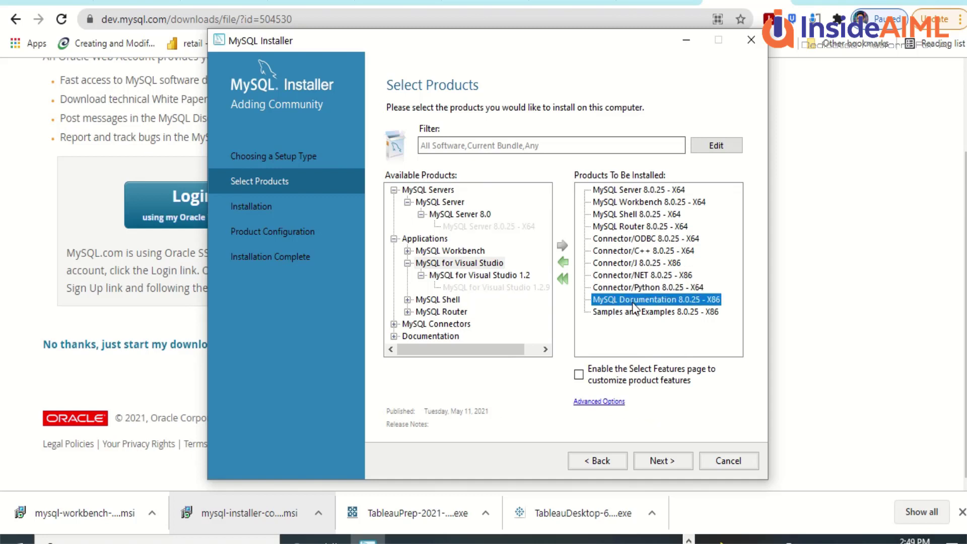
{"action": "left_click", "coordinate": [632, 312]}
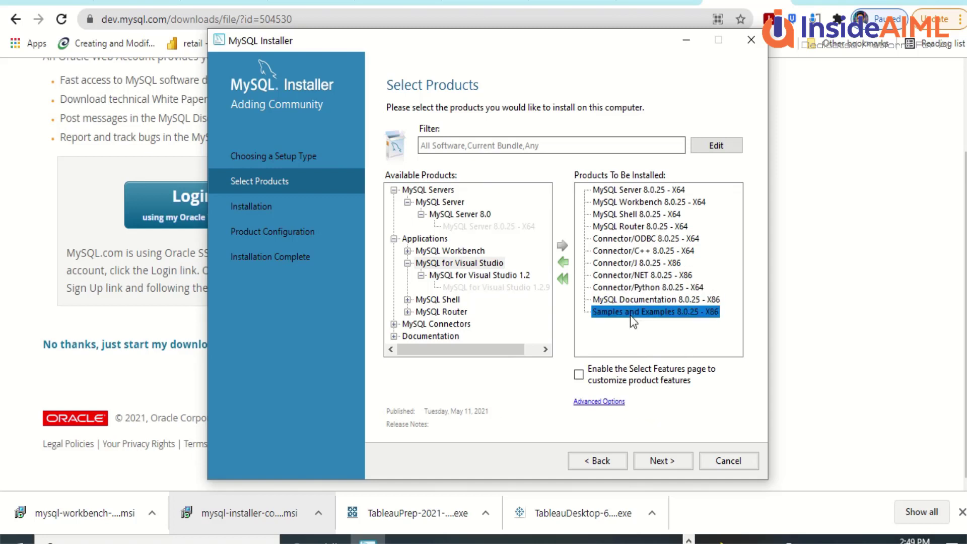
{"action": "left_click", "coordinate": [578, 375]}
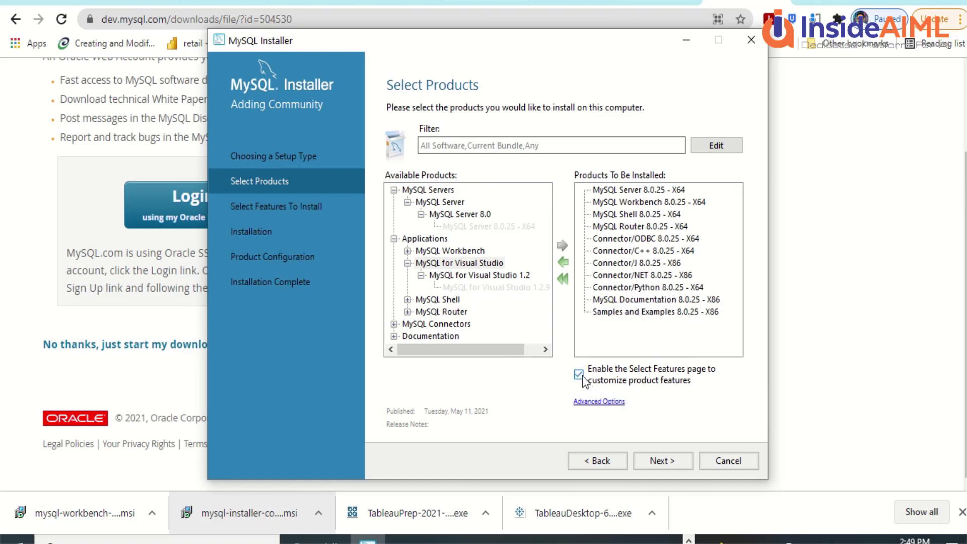
Step: Advance to the Select Features To Install page
{"action": "left_click", "coordinate": [661, 461]}
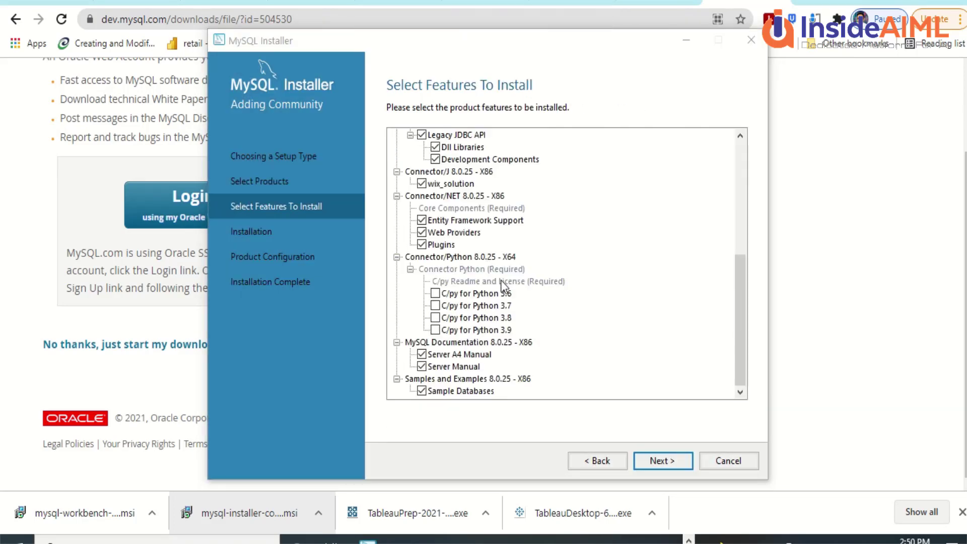
Step: Install all eleven selected products and advance to Product Configuration
{"action": "left_click", "coordinate": [664, 458]}
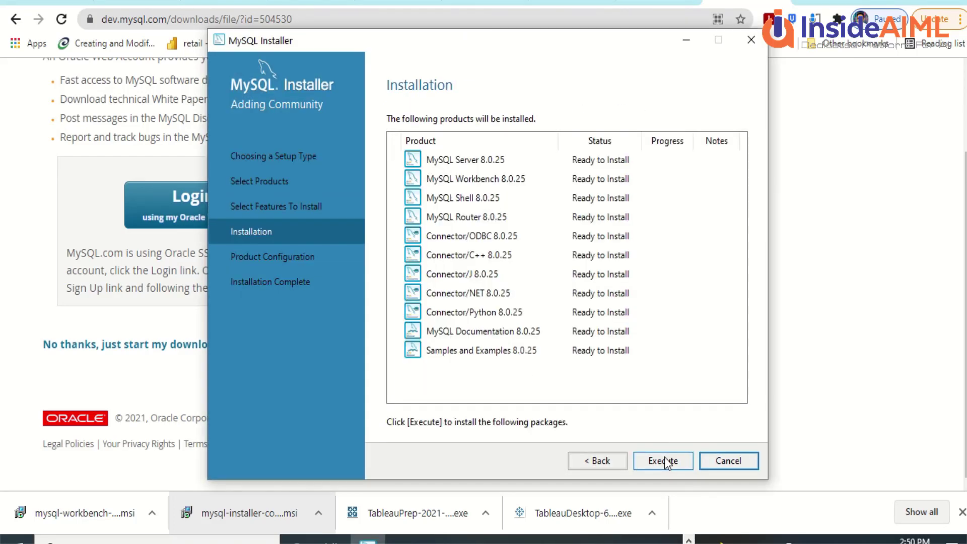
{"action": "left_click", "coordinate": [664, 460]}
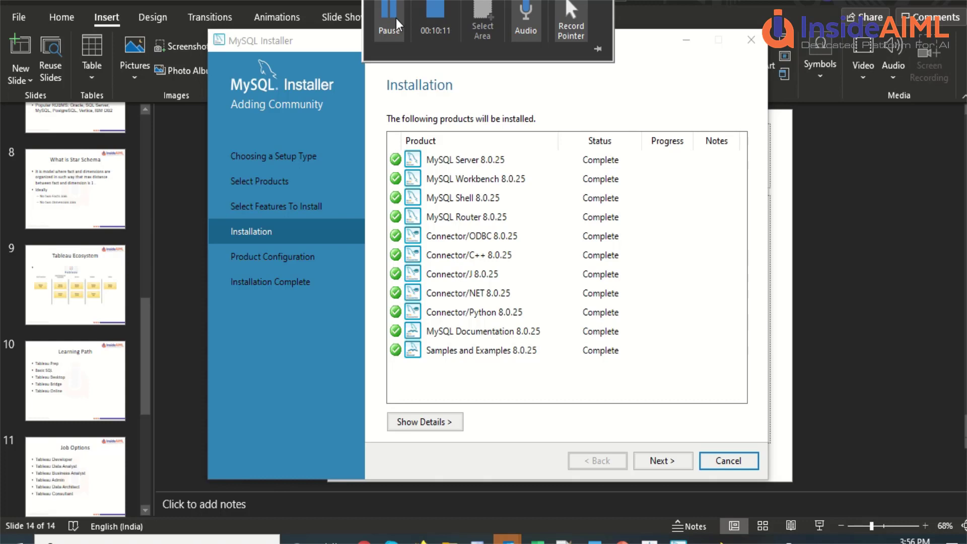
{"action": "left_click", "coordinate": [674, 460]}
{"action": "left_click", "coordinate": [676, 463]}
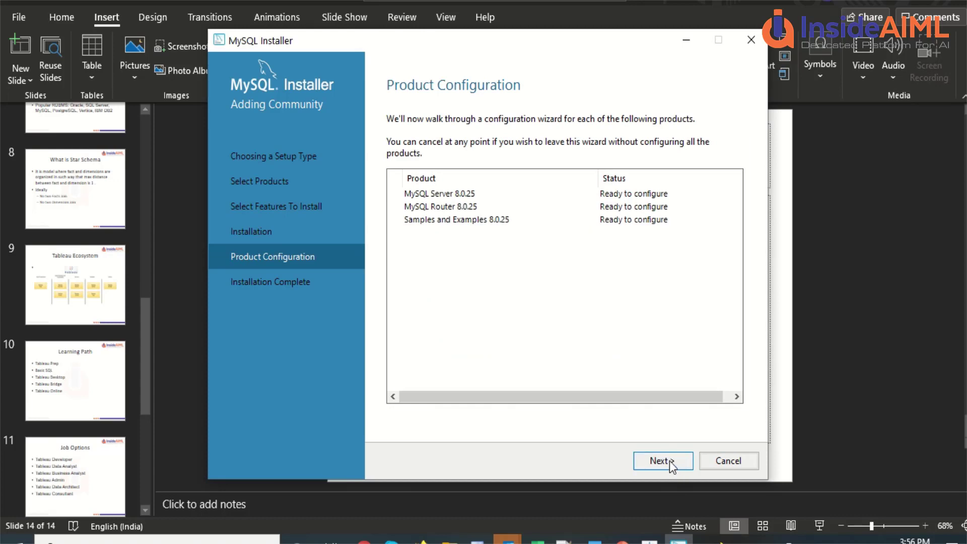
Step: Enable Named Pipe, Shared Memory and advanced logging options, then continue to Authentication Method
{"action": "left_click", "coordinate": [663, 460]}
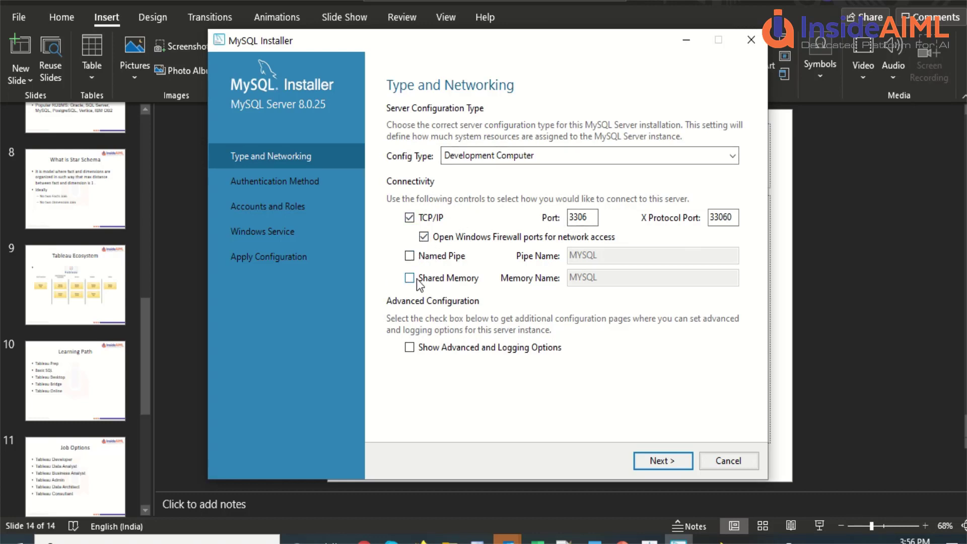
{"action": "left_click", "coordinate": [410, 256]}
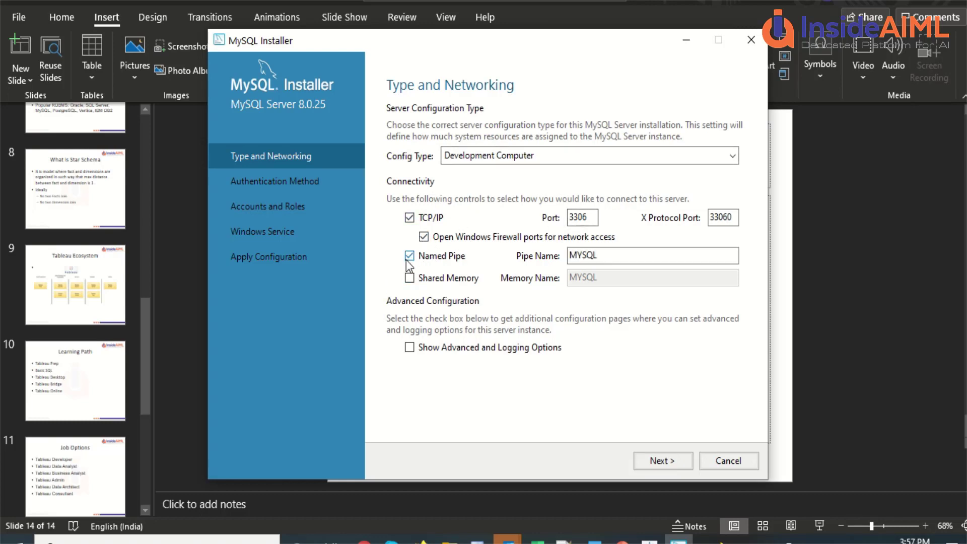
{"action": "left_click", "coordinate": [410, 278]}
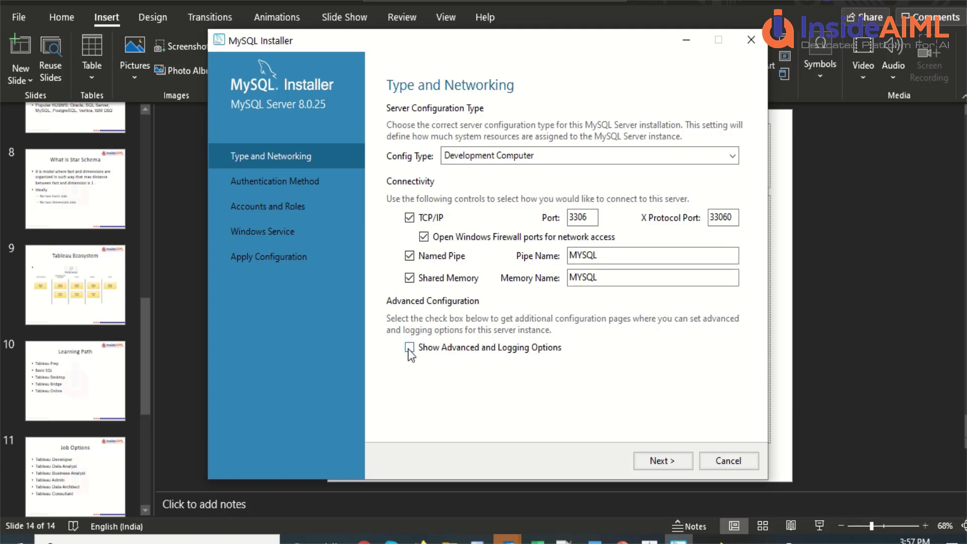
{"action": "left_click", "coordinate": [410, 348]}
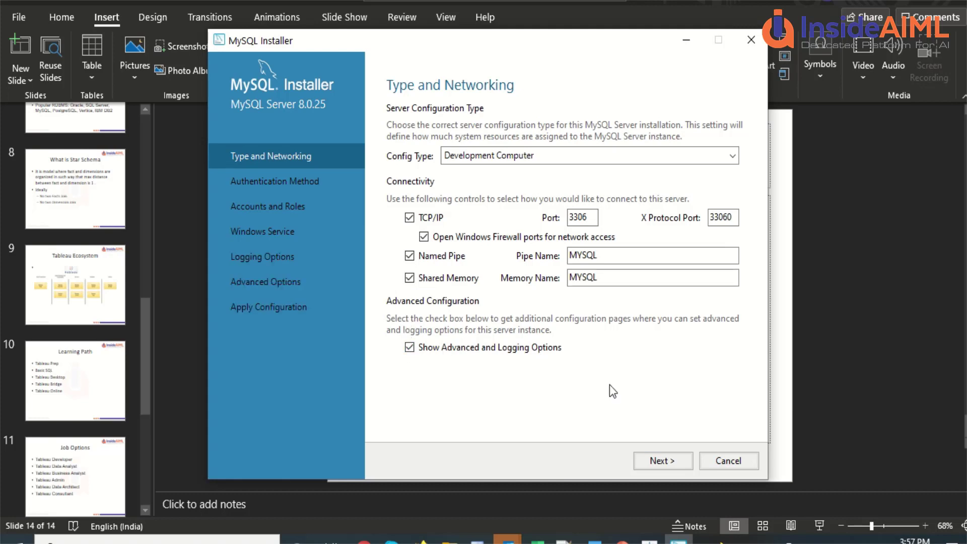
{"action": "left_click", "coordinate": [658, 460]}
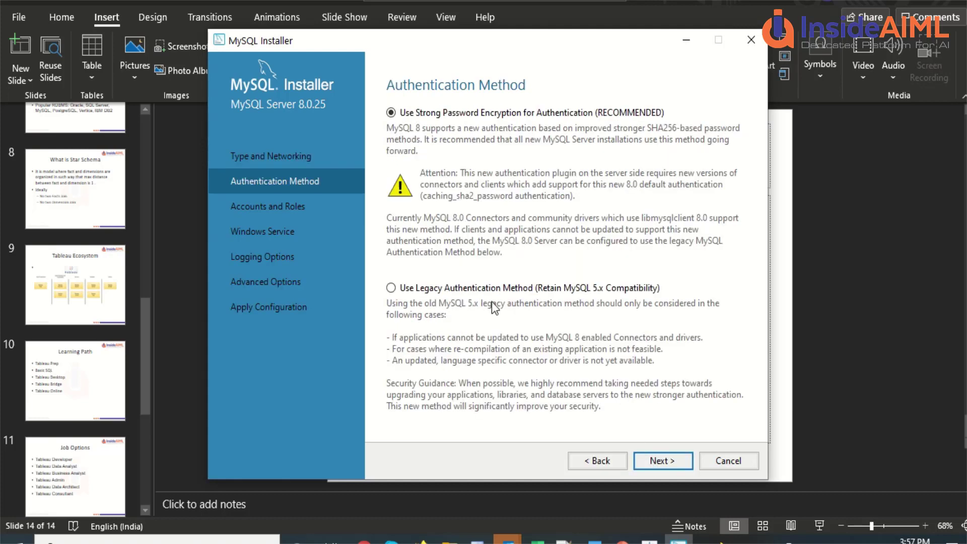
Step: Use legacy authentication, enter and confirm the root password, and start adding a user account
{"action": "left_click", "coordinate": [395, 287]}
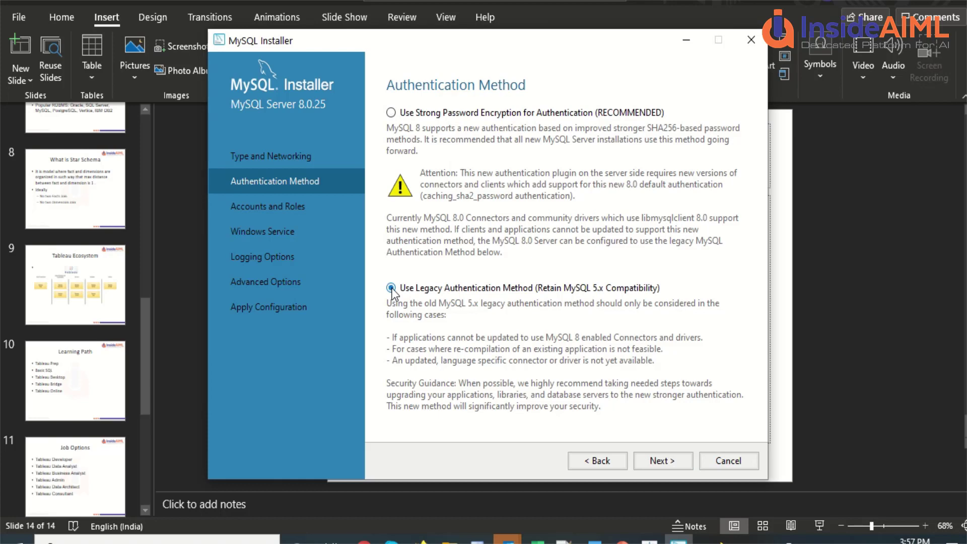
{"action": "left_click", "coordinate": [660, 461]}
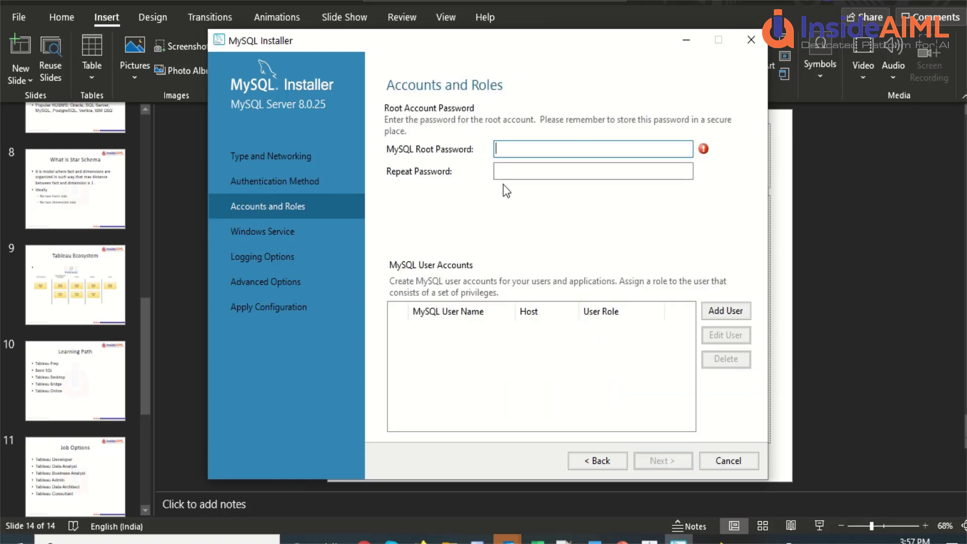
{"action": "type", "text": "root"}
{"action": "left_click", "coordinate": [504, 173]}
{"action": "type", "text": "root"}
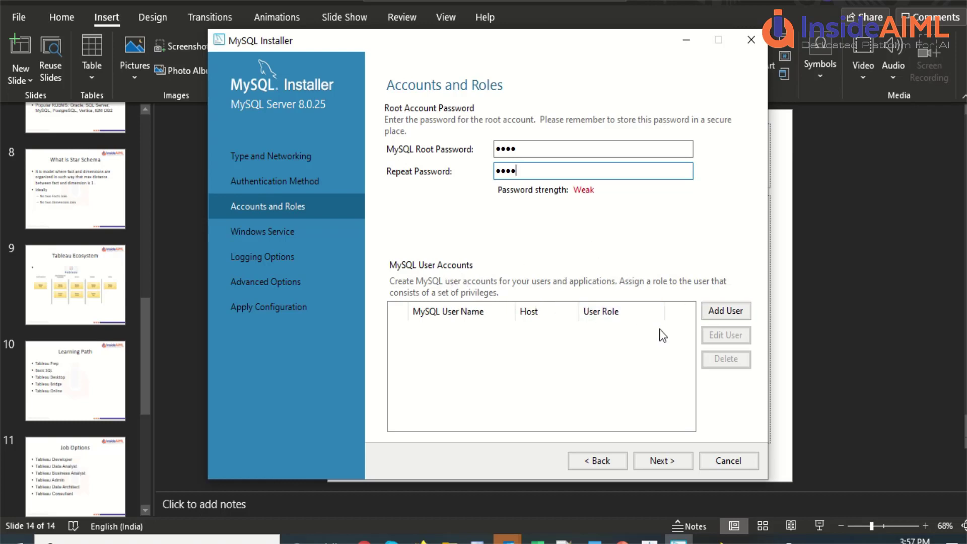
{"action": "left_click", "coordinate": [725, 312]}
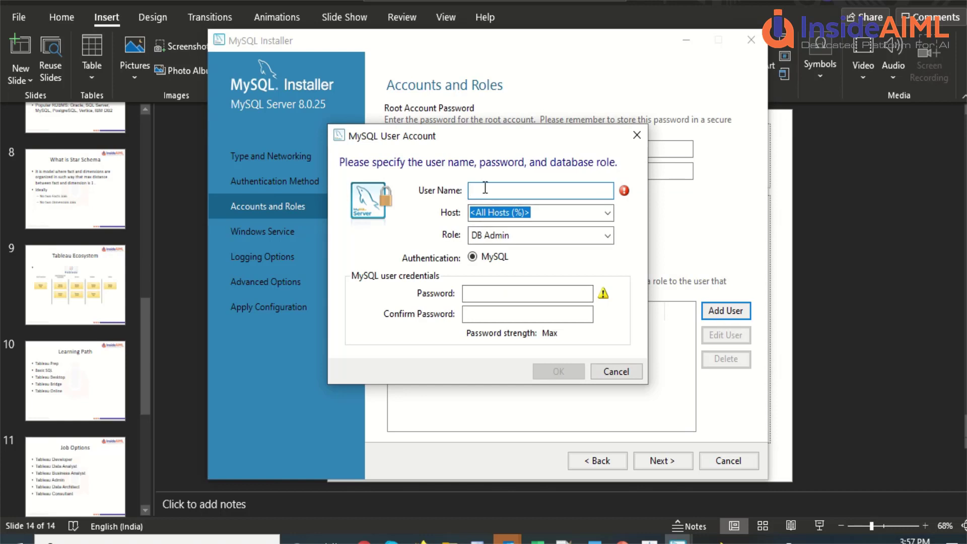
Step: Add user 'test' with a confirmed password, then continue to Windows Service settings
{"action": "type", "text": "test"}
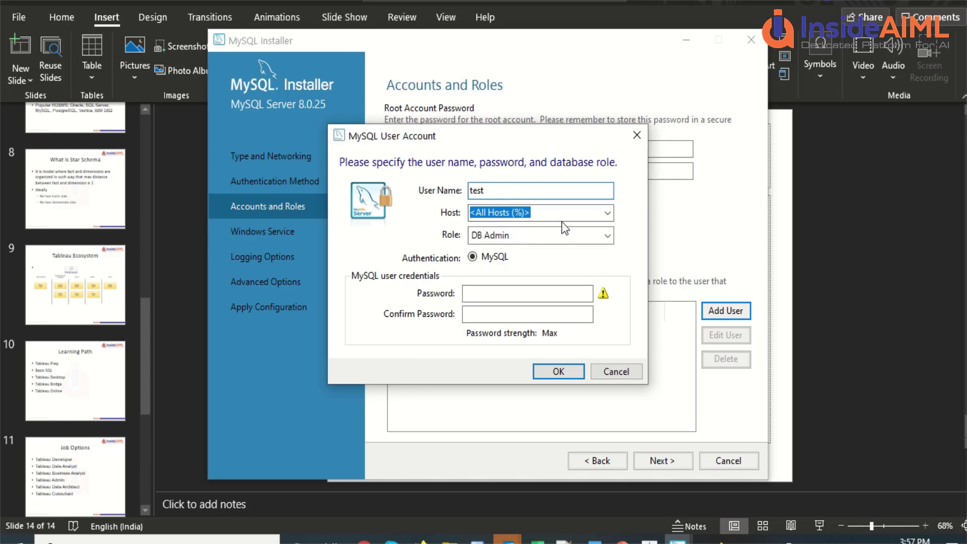
{"action": "left_click", "coordinate": [485, 291]}
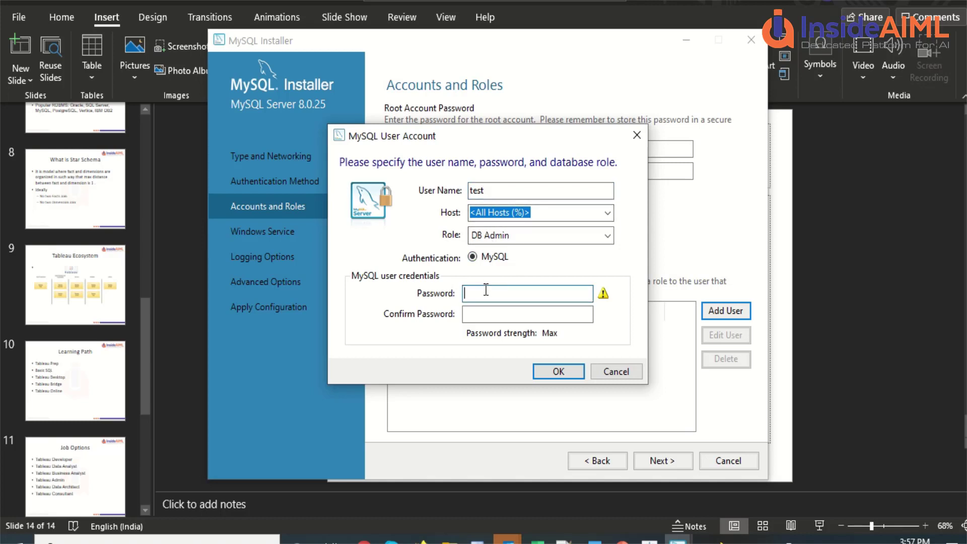
{"action": "type", "text": "test"}
{"action": "key", "text": "Tab"}
{"action": "type", "text": "test"}
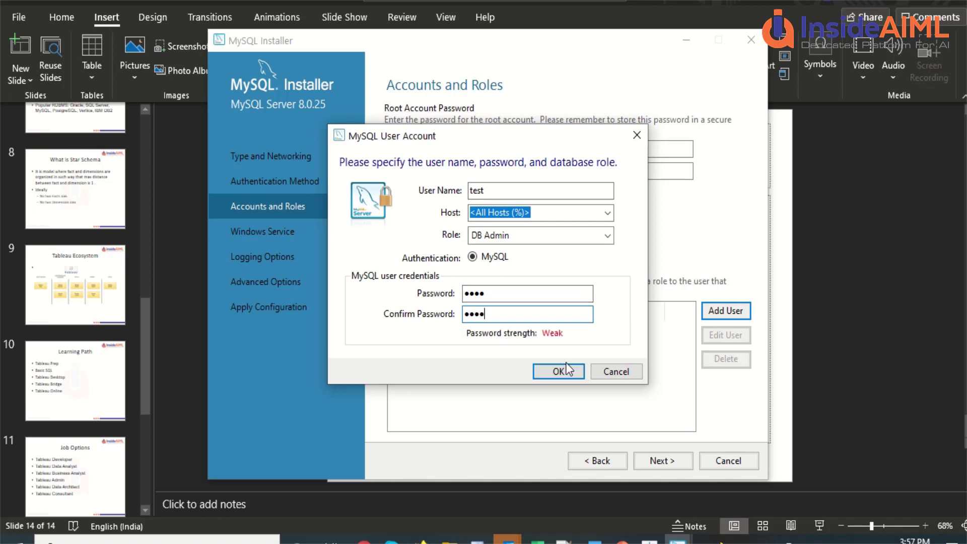
{"action": "left_click", "coordinate": [562, 371]}
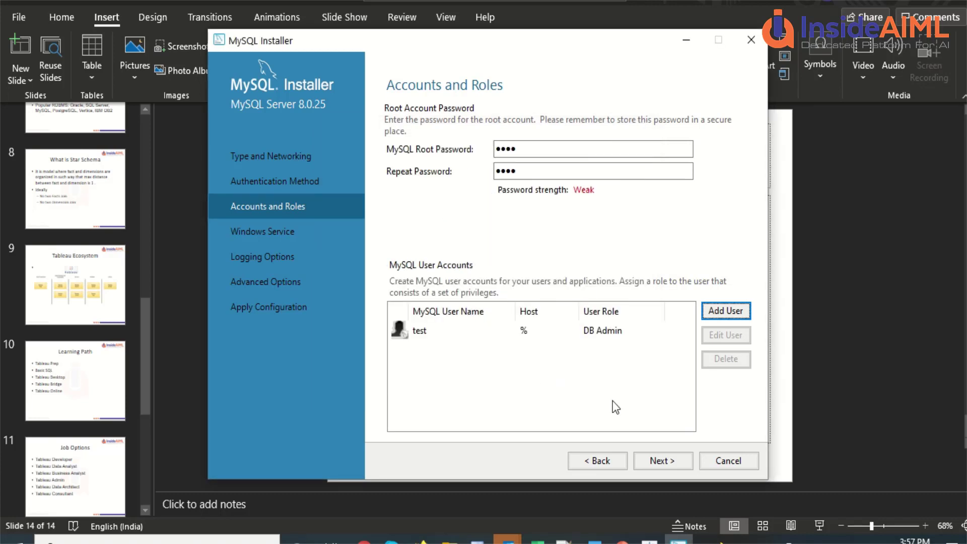
{"action": "left_click", "coordinate": [661, 462]}
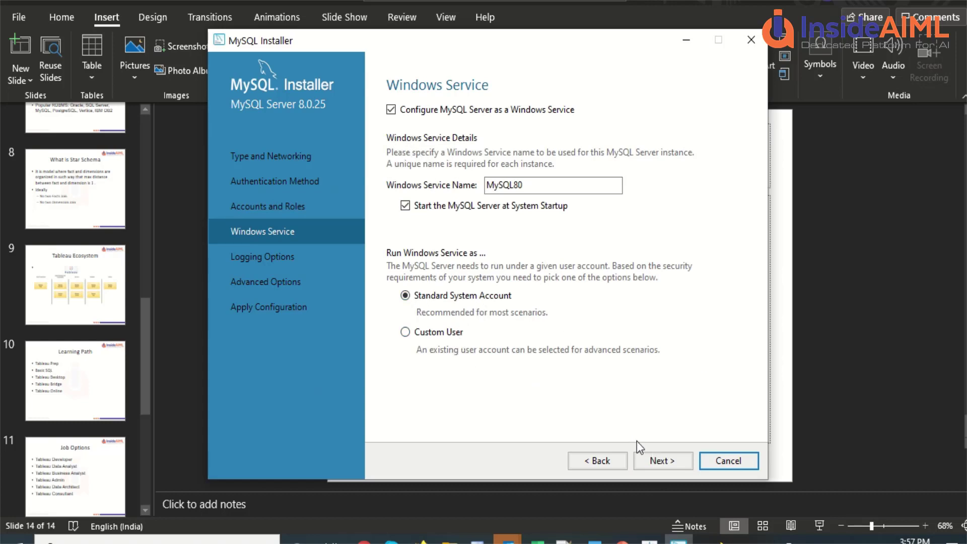
Step: Keep default Windows Service, Logging and Advanced options, reaching Apply Configuration
{"action": "left_click", "coordinate": [657, 463]}
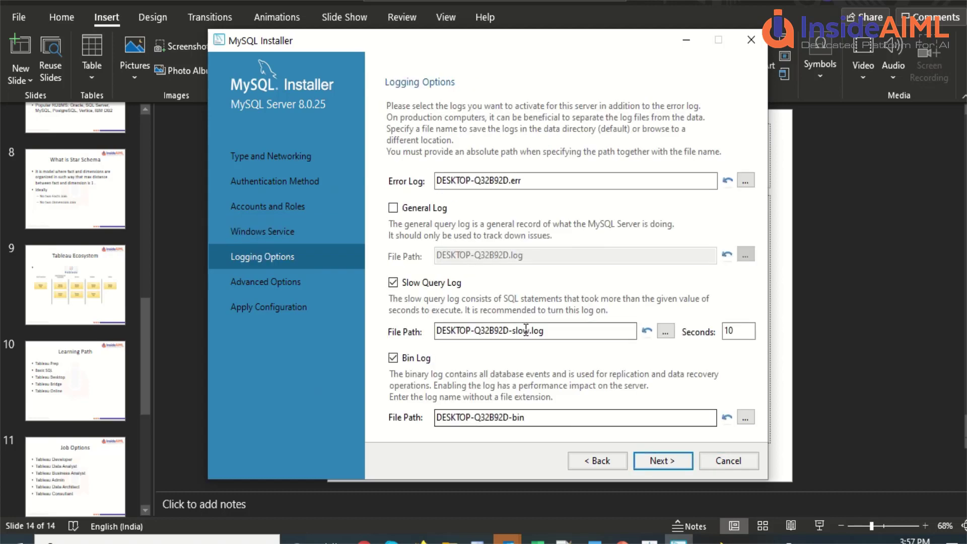
{"action": "left_click", "coordinate": [655, 461]}
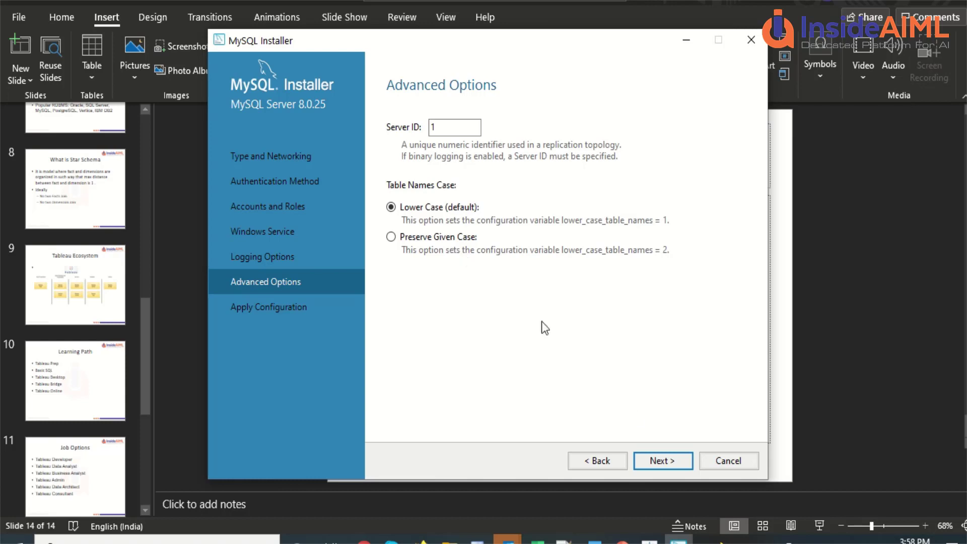
{"action": "left_click", "coordinate": [652, 460]}
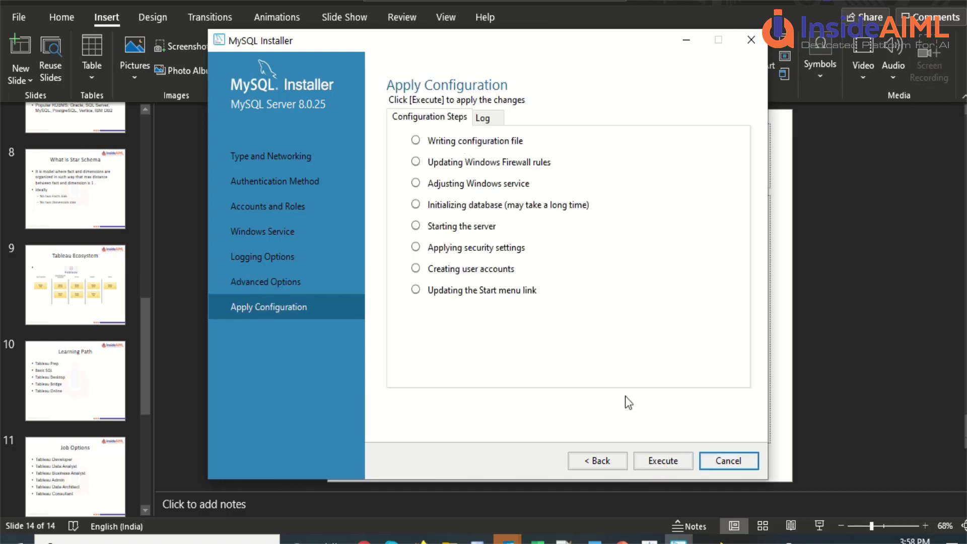
Step: Apply the MySQL Server 8.0.25 configuration, then finish MySQL Router setup without bootstrapping
{"action": "left_click", "coordinate": [664, 464]}
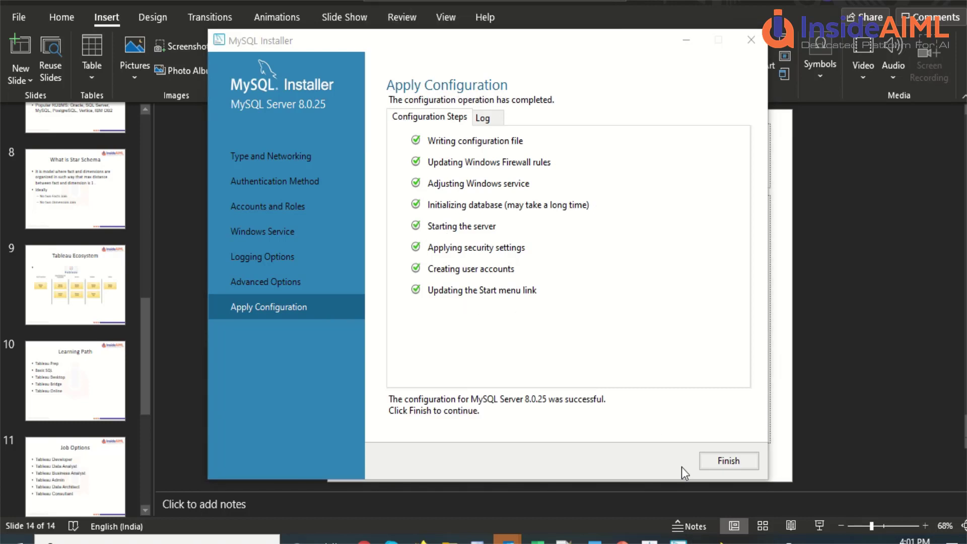
{"action": "left_click", "coordinate": [708, 461]}
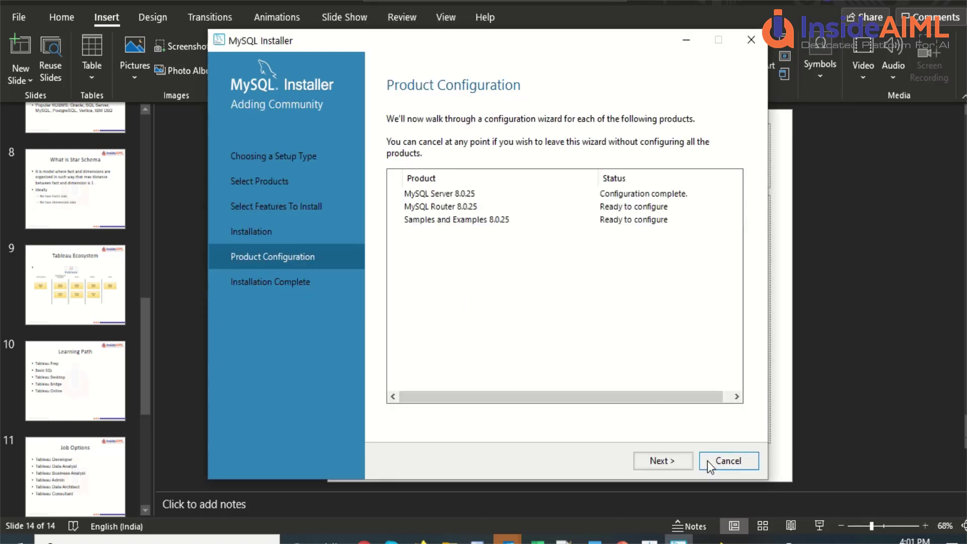
{"action": "left_click", "coordinate": [672, 467]}
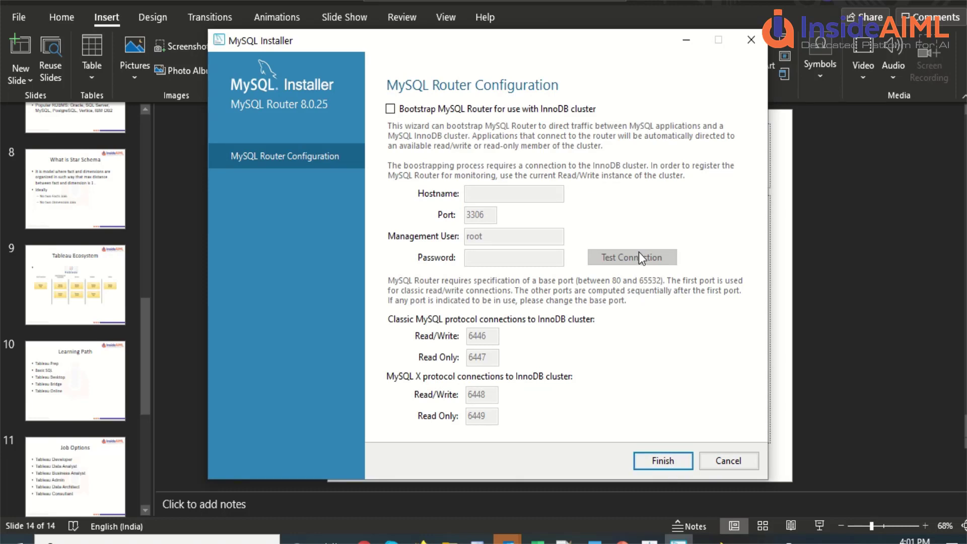
{"action": "left_click", "coordinate": [654, 460]}
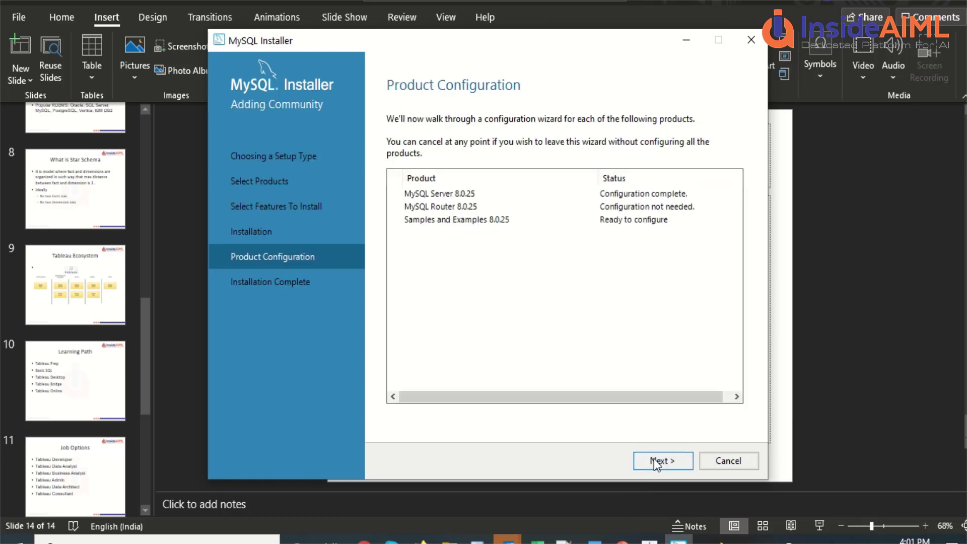
Step: Verify the root account password against the server, then apply the Samples and Examples 8.0.25 configuration
{"action": "left_click", "coordinate": [654, 460]}
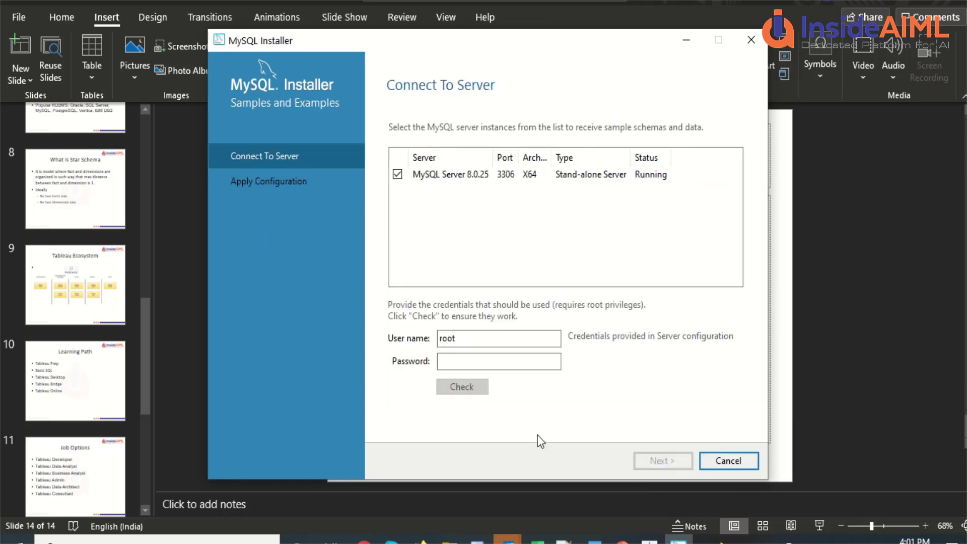
{"action": "left_click", "coordinate": [486, 362]}
{"action": "type", "text": "root"}
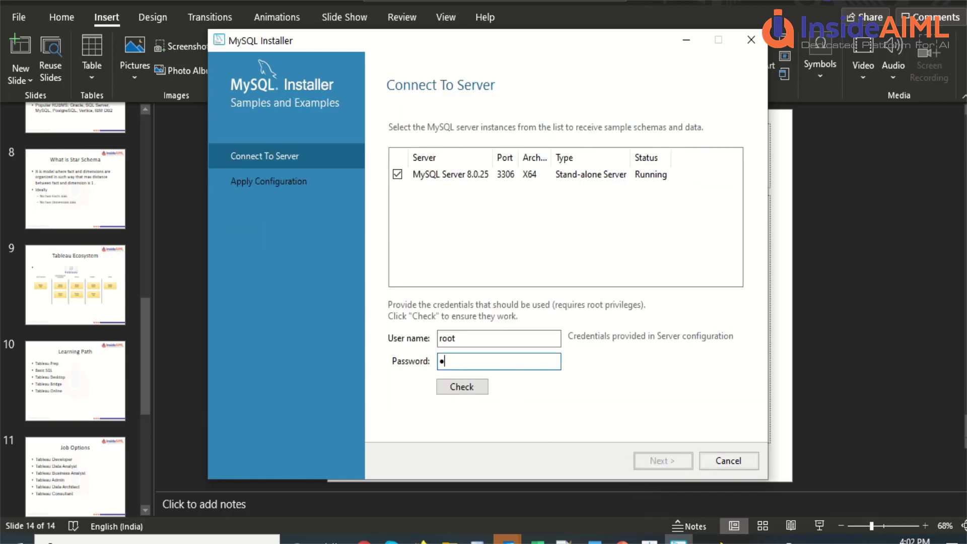
{"action": "left_click", "coordinate": [481, 389]}
{"action": "left_click", "coordinate": [678, 451]}
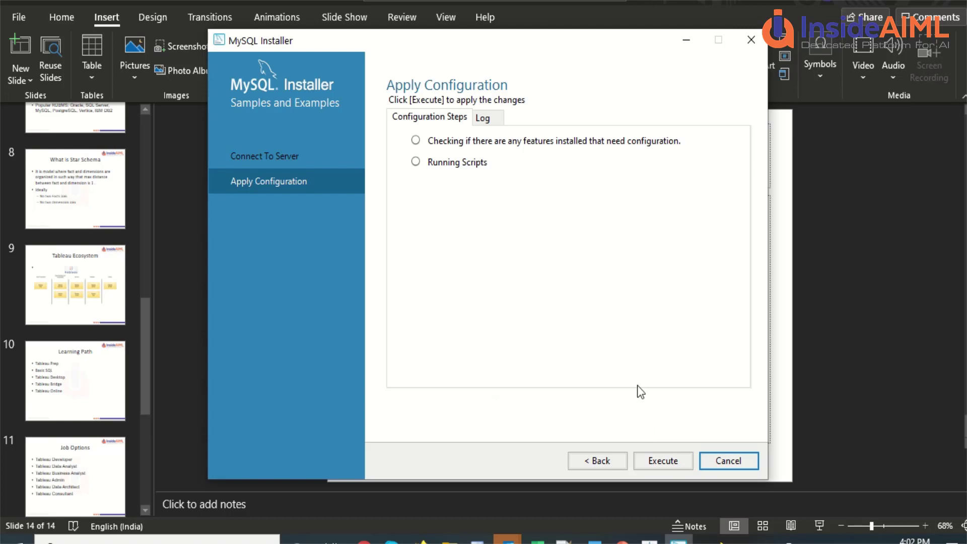
{"action": "left_click", "coordinate": [675, 466]}
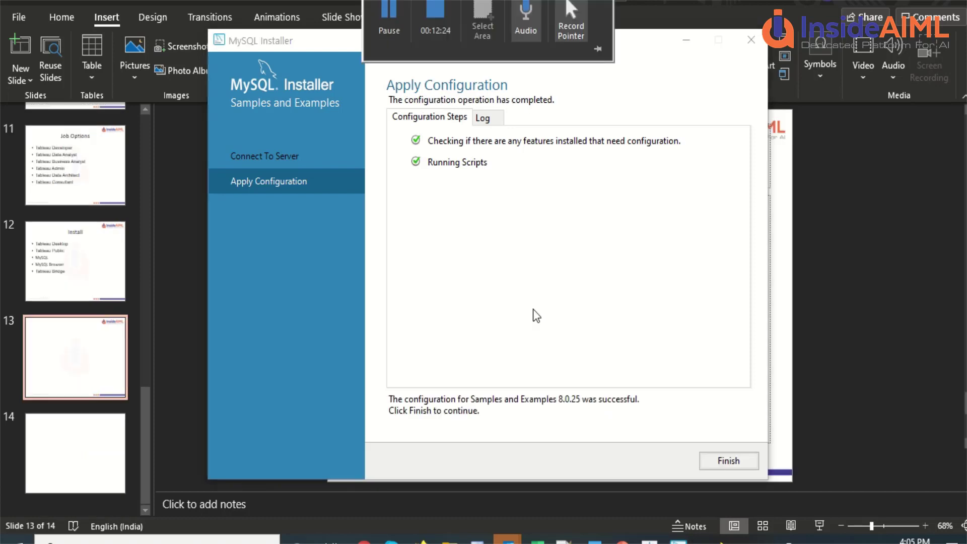
{"action": "left_click", "coordinate": [711, 461]}
Step: Copy the installation log to the clipboard and close MySQL Installer
{"action": "left_click", "coordinate": [667, 459]}
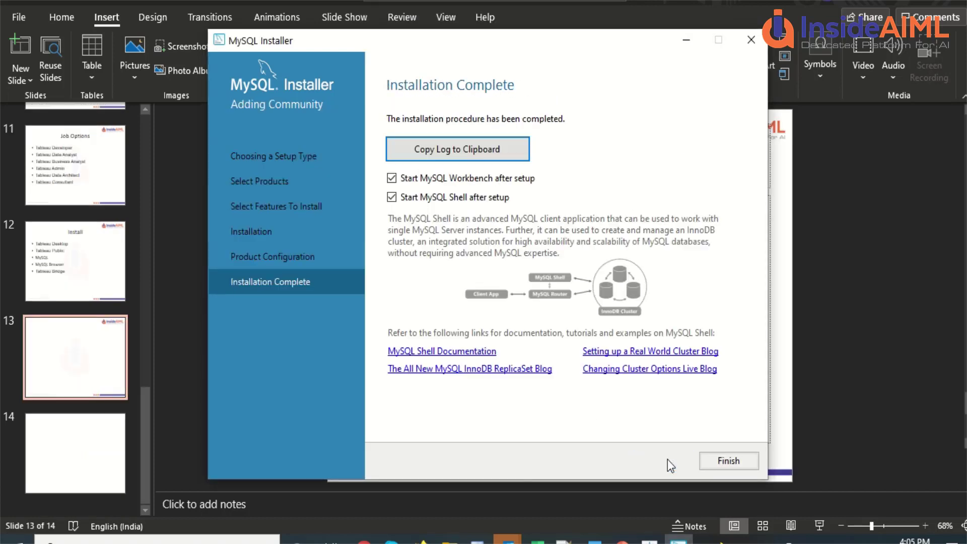
{"action": "left_click", "coordinate": [438, 153]}
{"action": "left_click", "coordinate": [725, 460]}
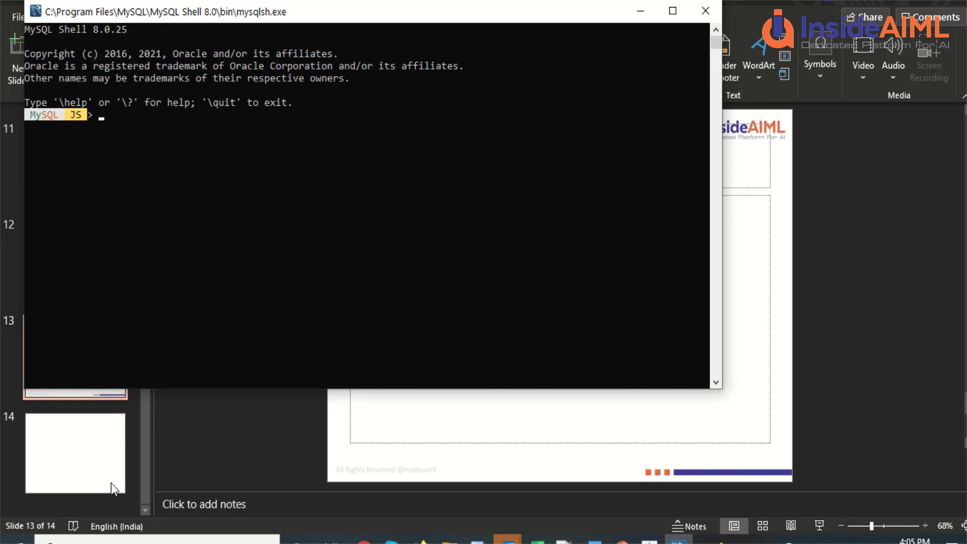
Step: Find MySQL Workbench 8.0 CE via Start menu search 'mysql work' and launch it
{"action": "left_click", "coordinate": [95, 538]}
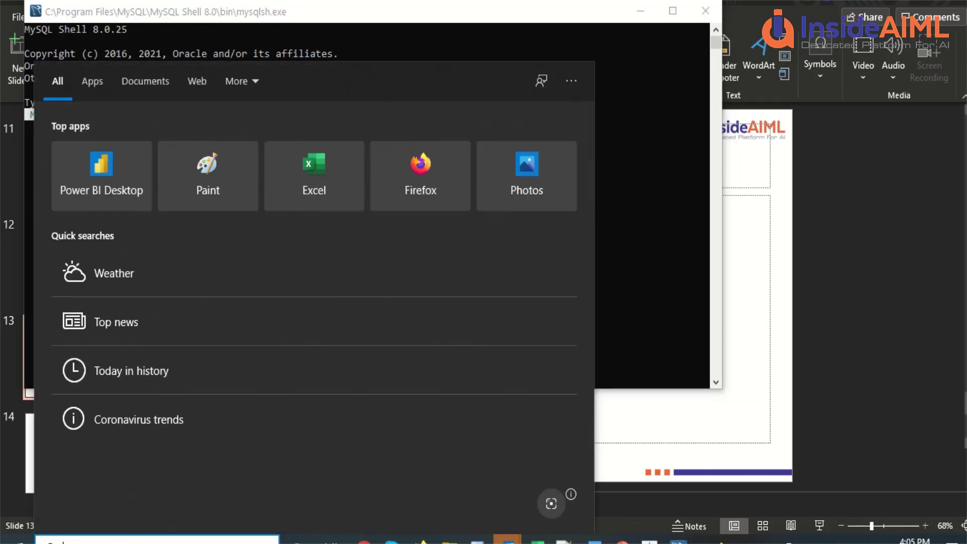
{"action": "type", "text": "mysql w"}
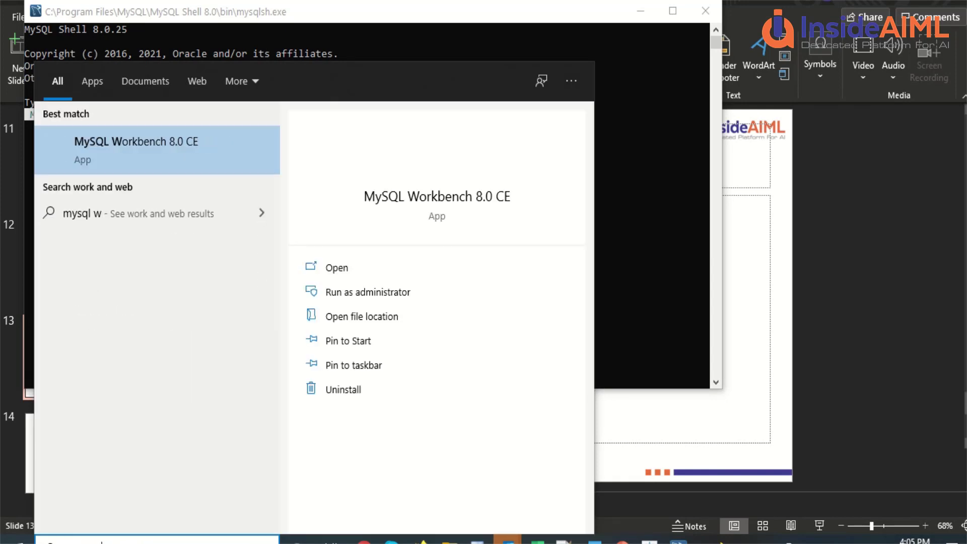
{"action": "type", "text": "ork"}
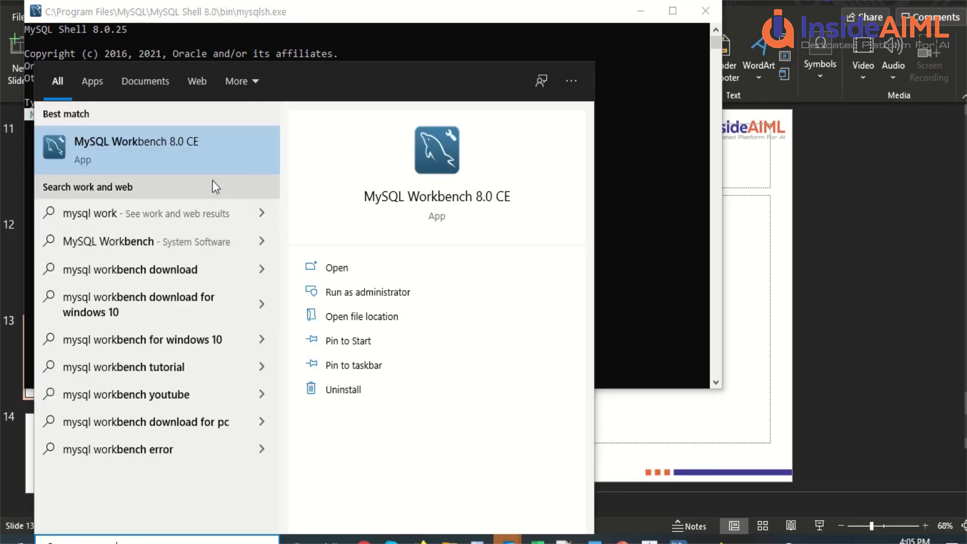
{"action": "left_click", "coordinate": [200, 163]}
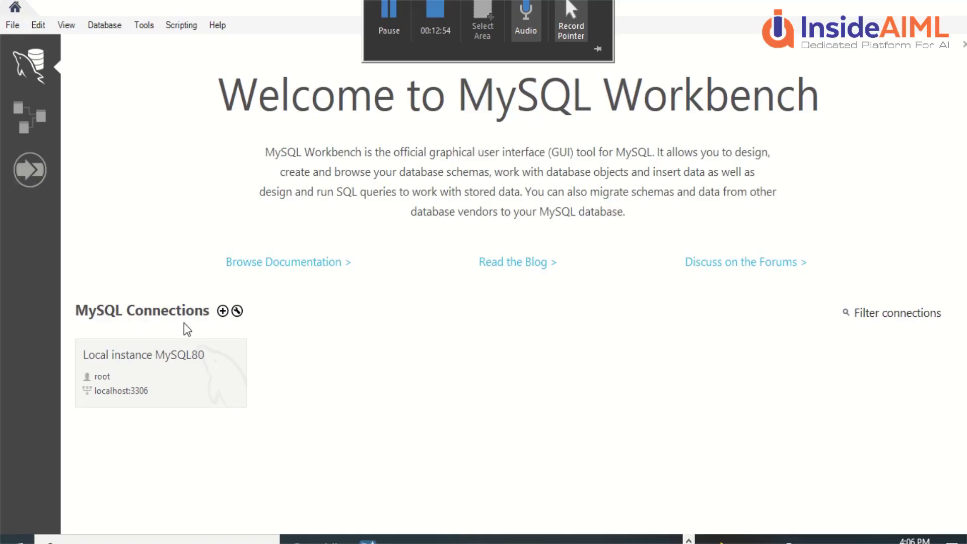
Step: Connect to Local instance MySQL80 by entering the root account password
{"action": "left_click", "coordinate": [132, 377]}
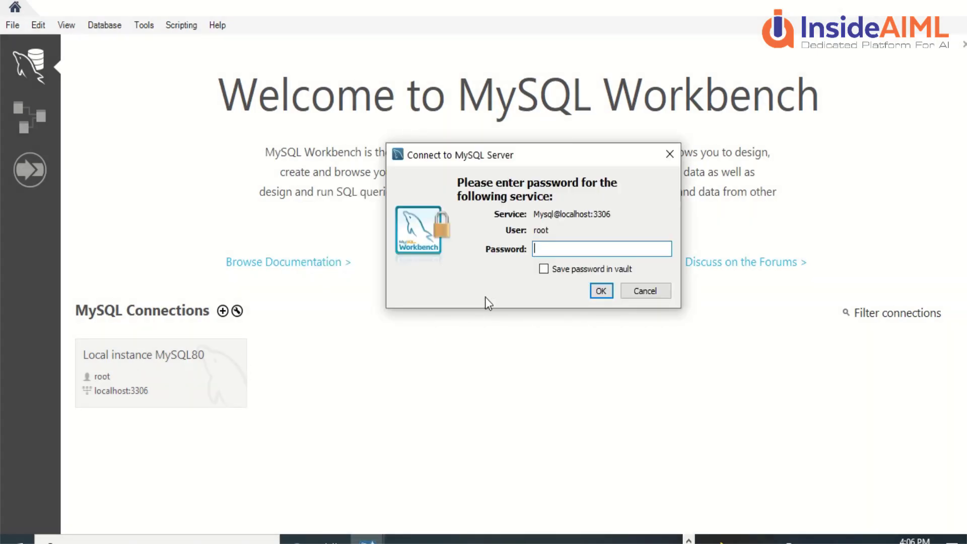
{"action": "type", "text": "****"}
{"action": "left_click", "coordinate": [601, 292]}
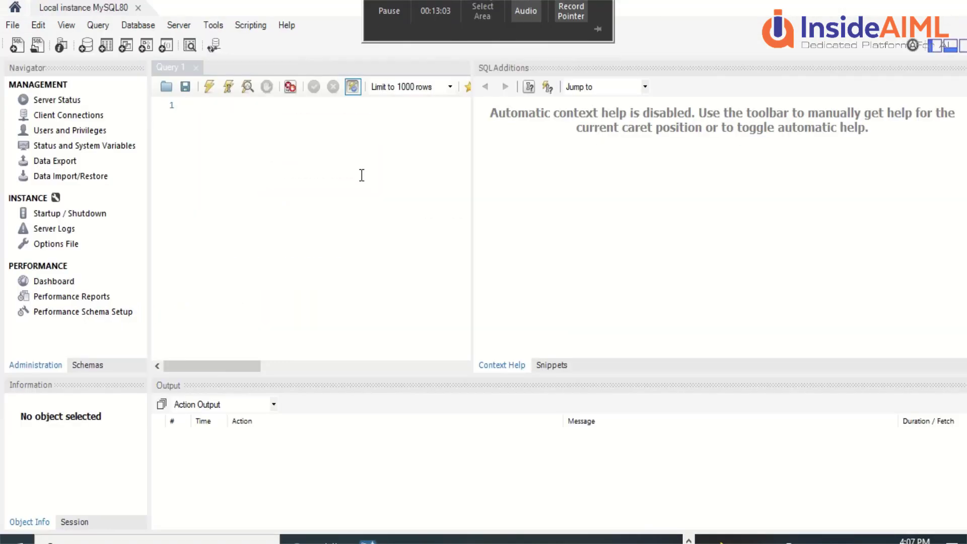